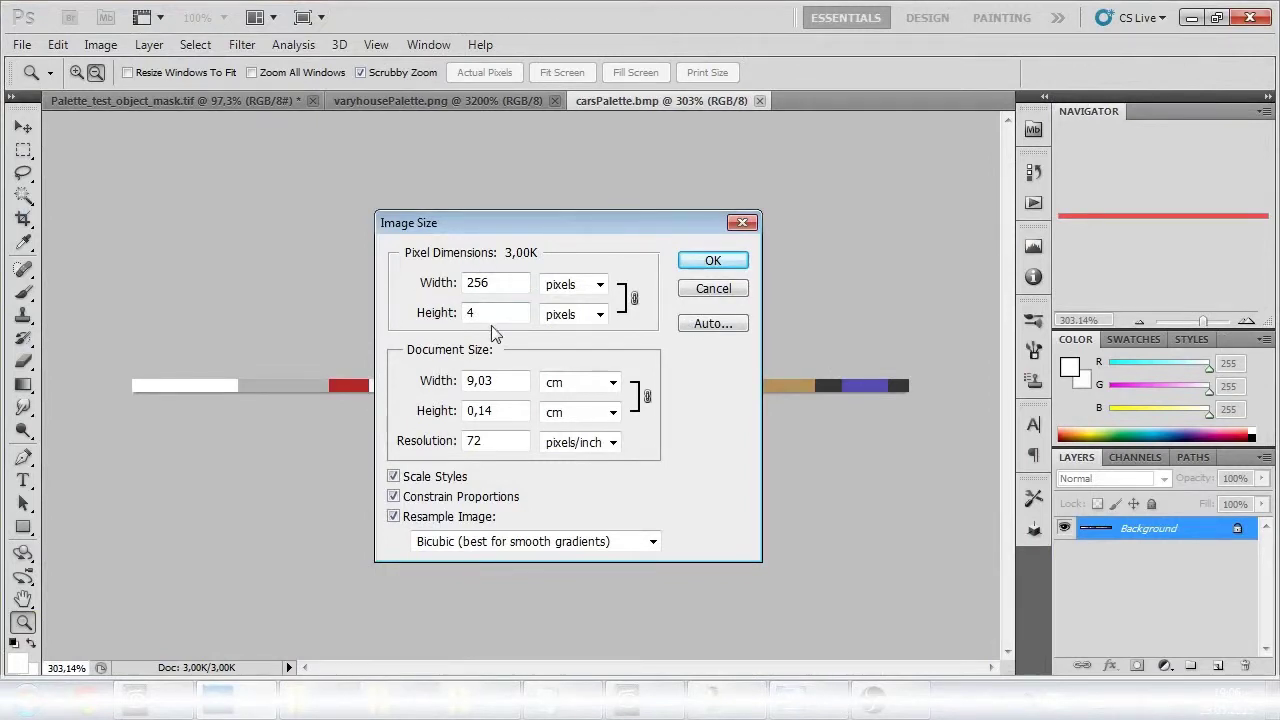
Step: Close the Image Size dialog of carsPalette.bmp and examine the palette's colour strip
left_click(714, 264)
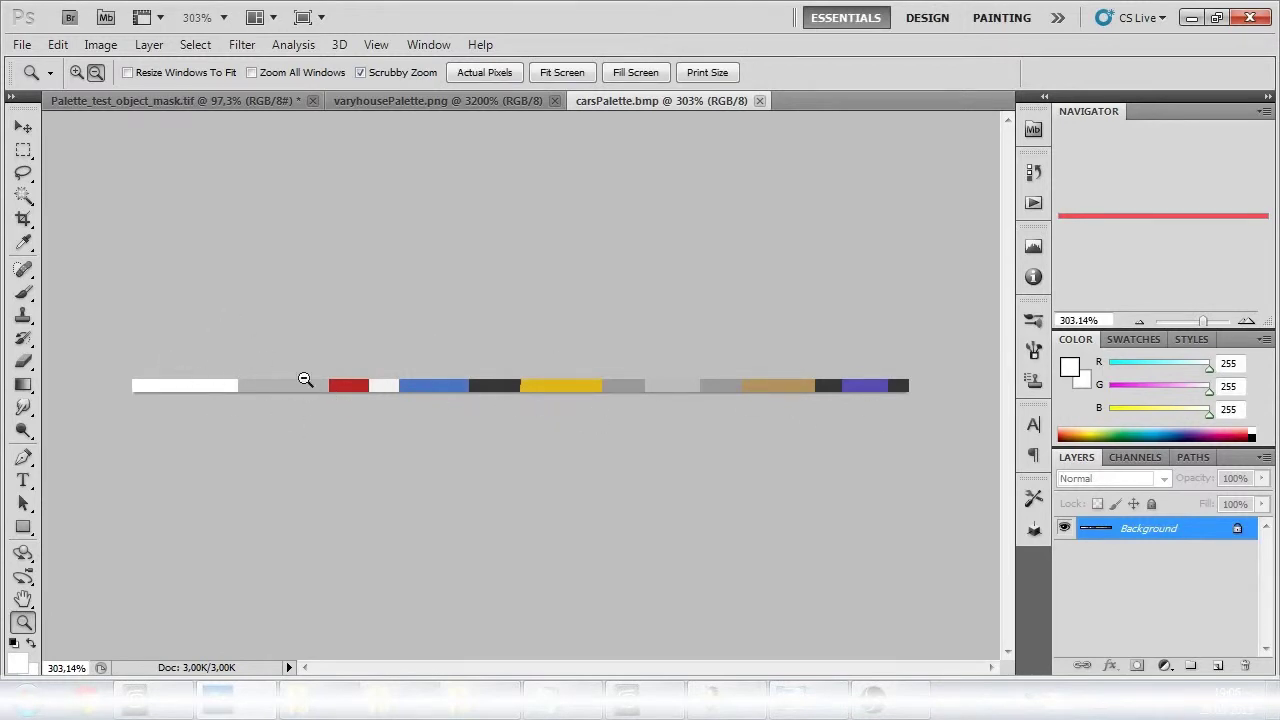
left_click_drag(179, 409, 591, 437)
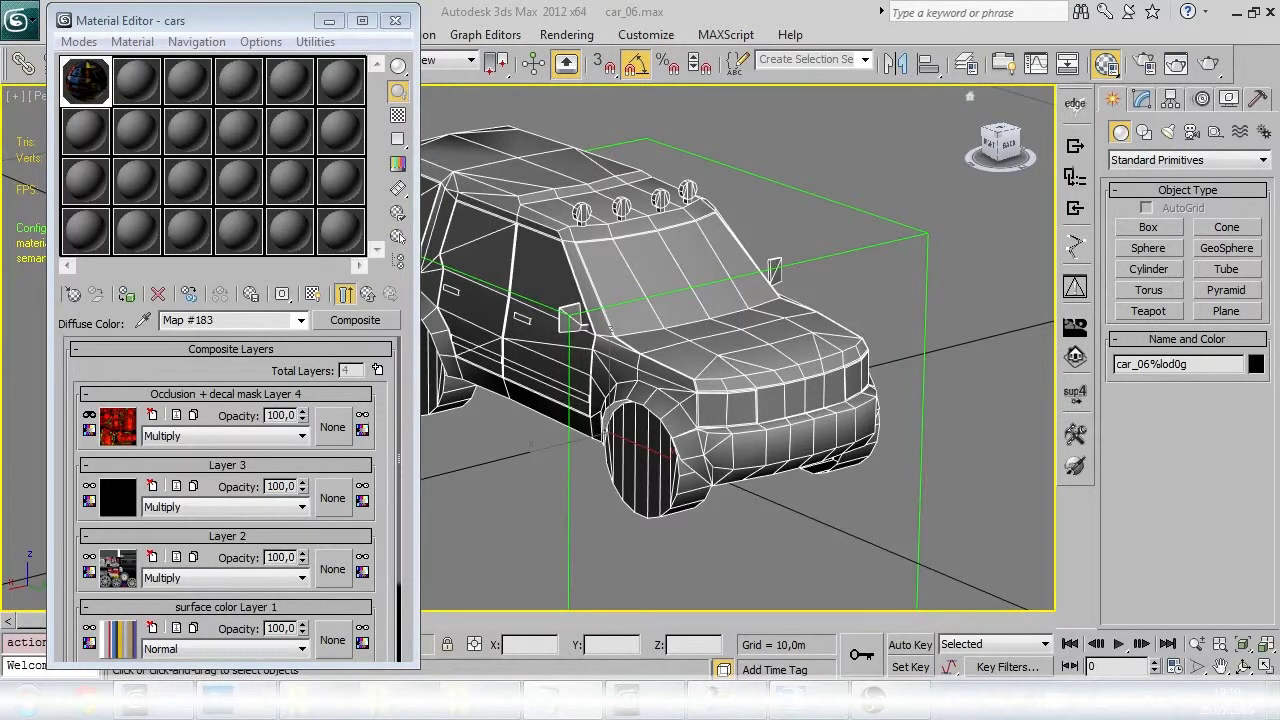
Step: In 3ds Max, minimize the Material Editor and select the car object car_06%lod0g
left_click(860, 308)
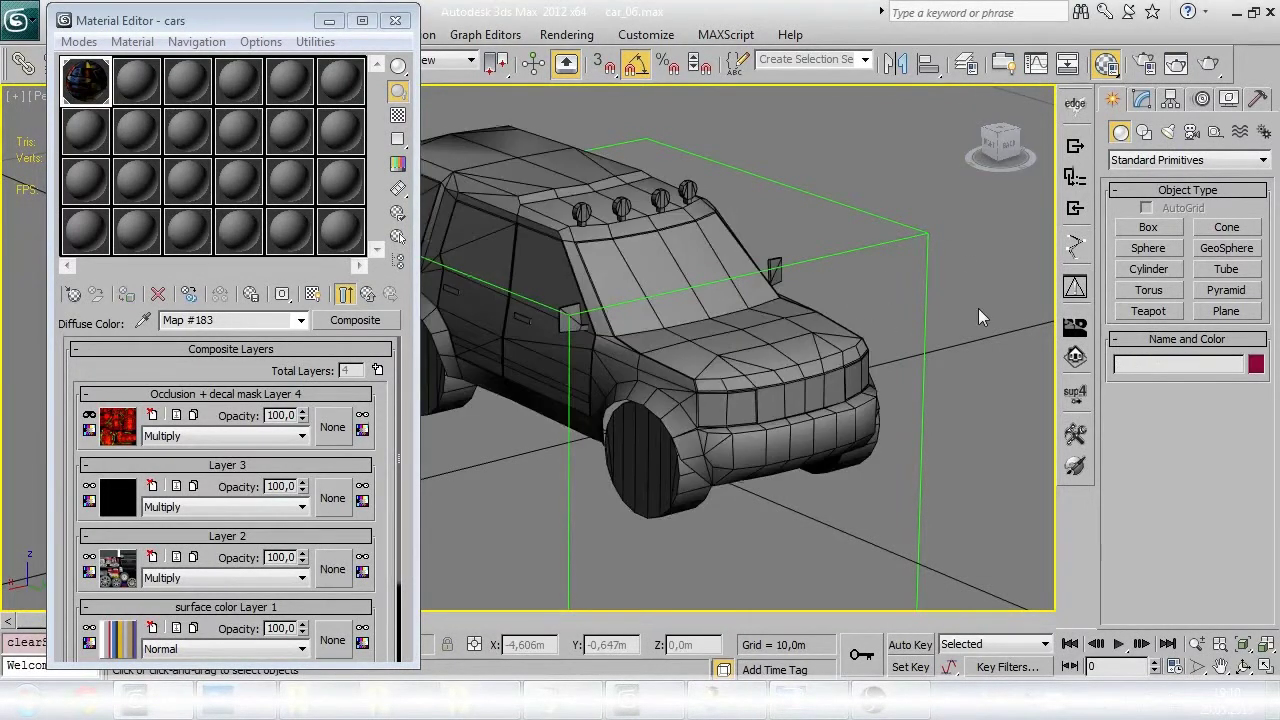
left_click(329, 21)
left_click(900, 300)
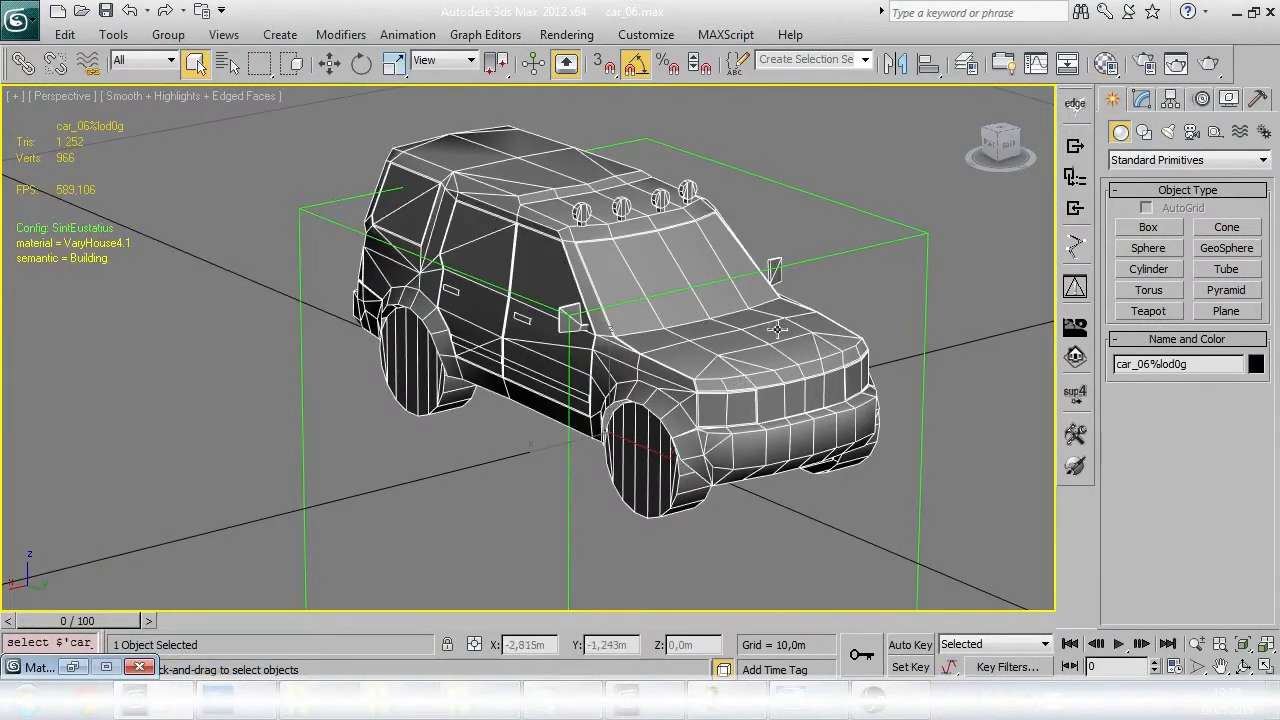
Step: Try adding shaderDefine = USE_COLOR_PALETTE to the car's user-defined object properties
key("alt+Return")
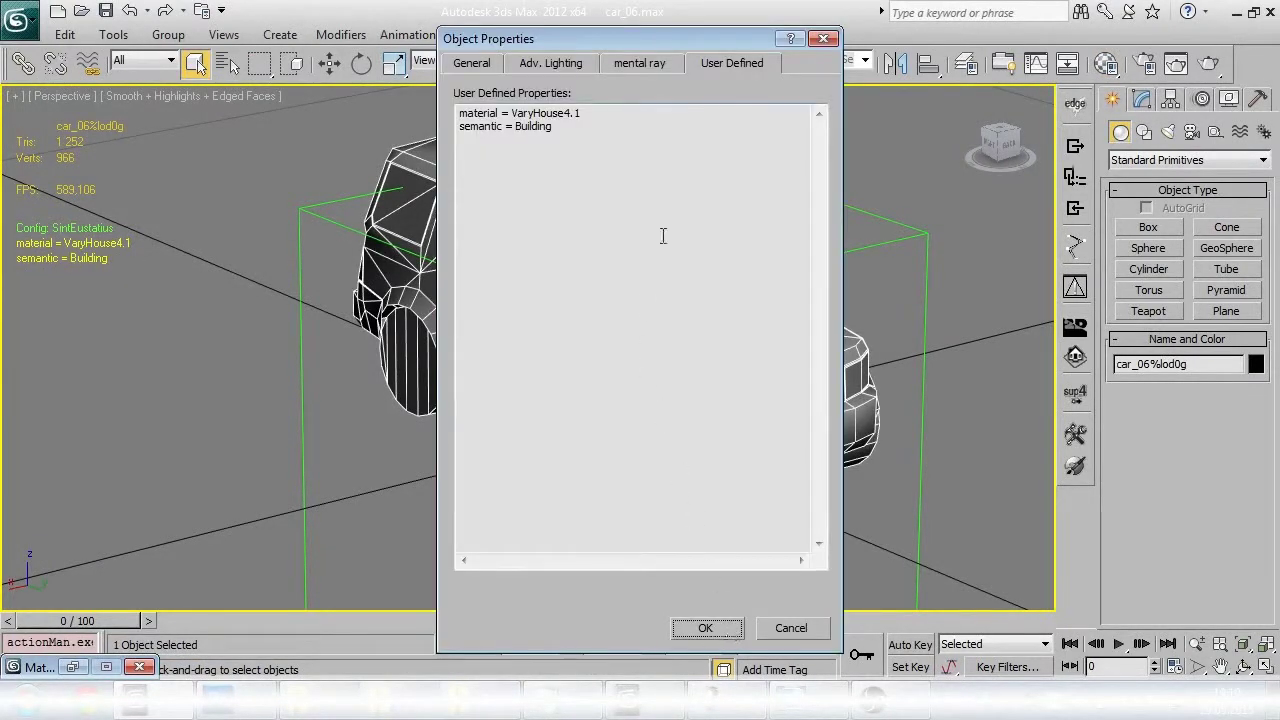
left_click(626, 134)
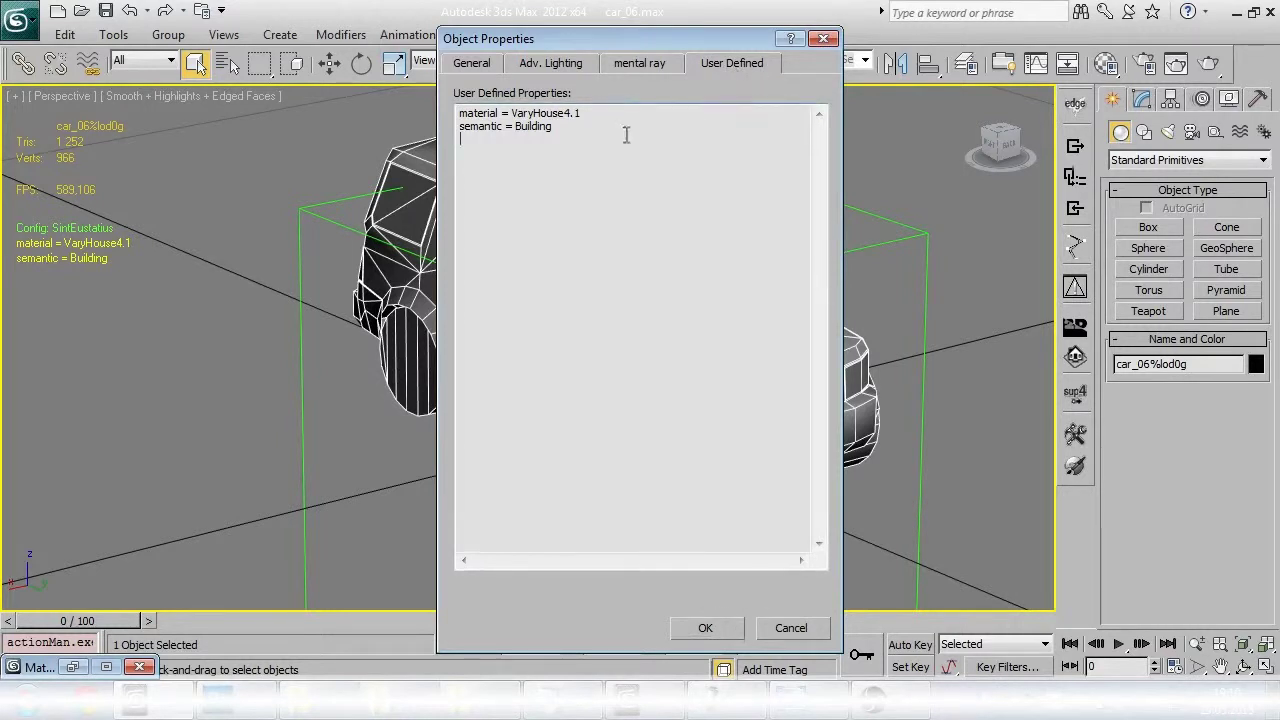
type("shaderDefine = USE_COLOR_PALETTE")
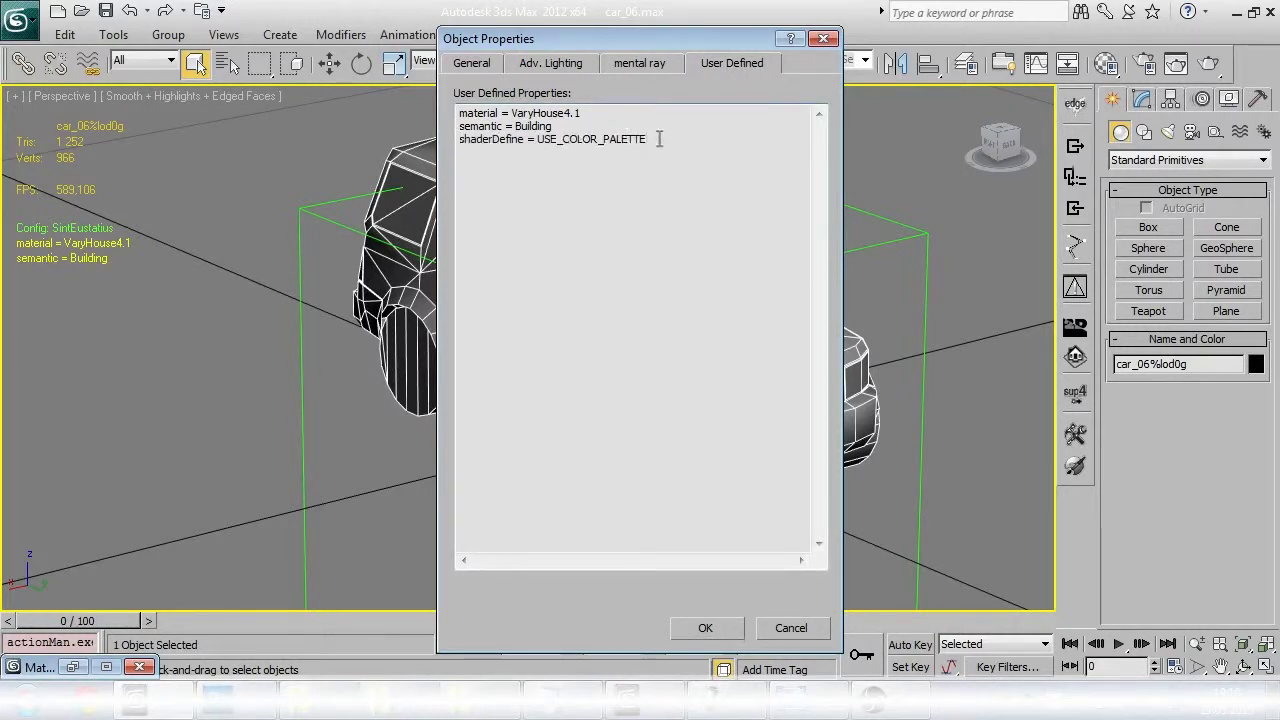
left_click_drag(659, 139, 460, 146)
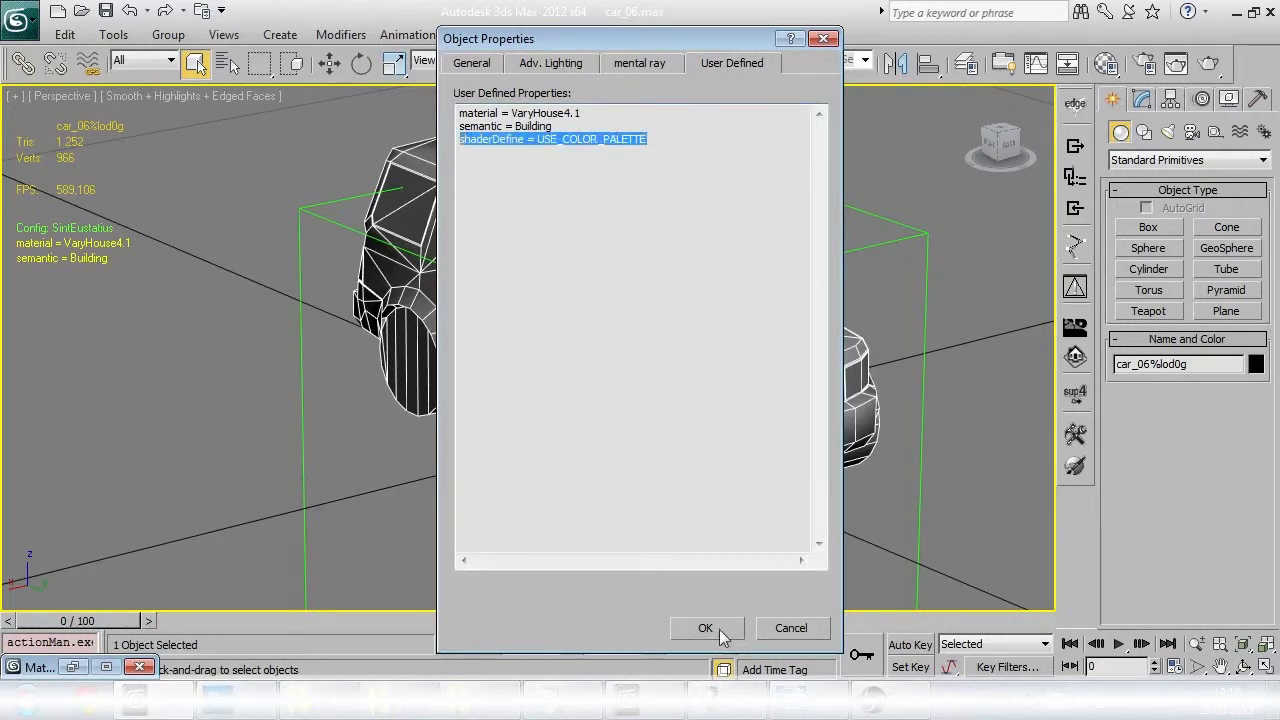
left_click(786, 626)
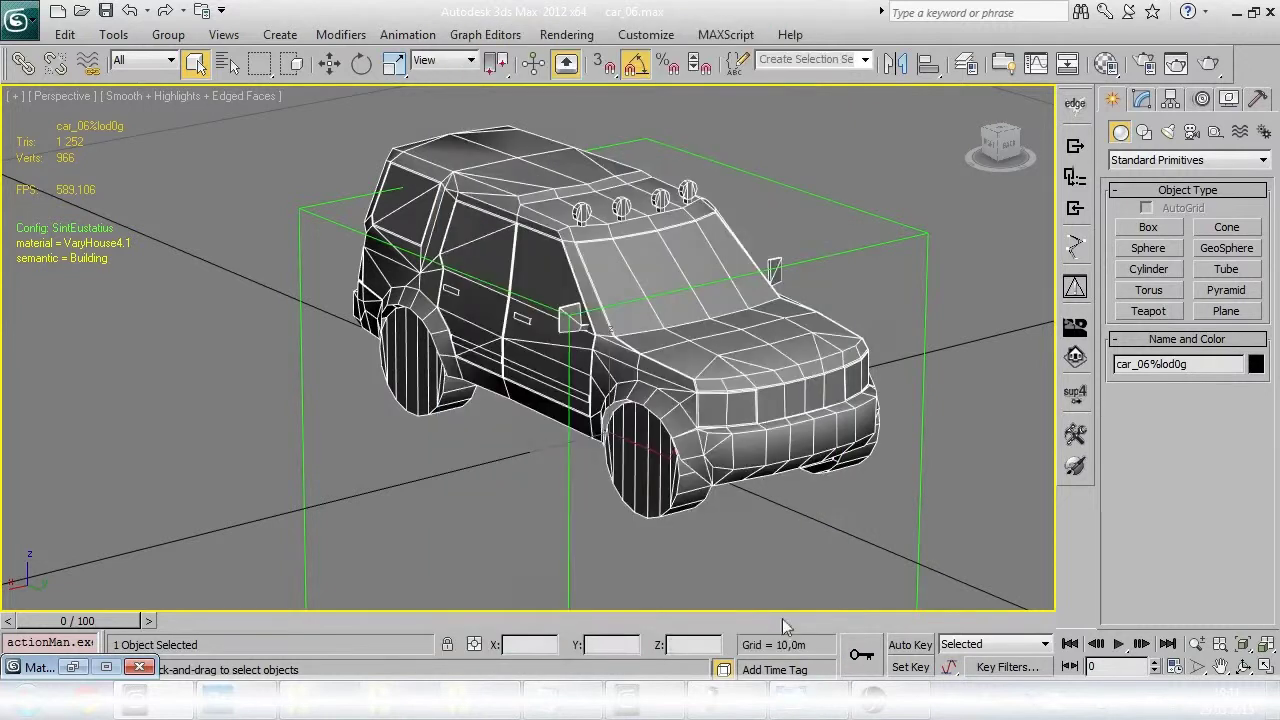
left_click(957, 421)
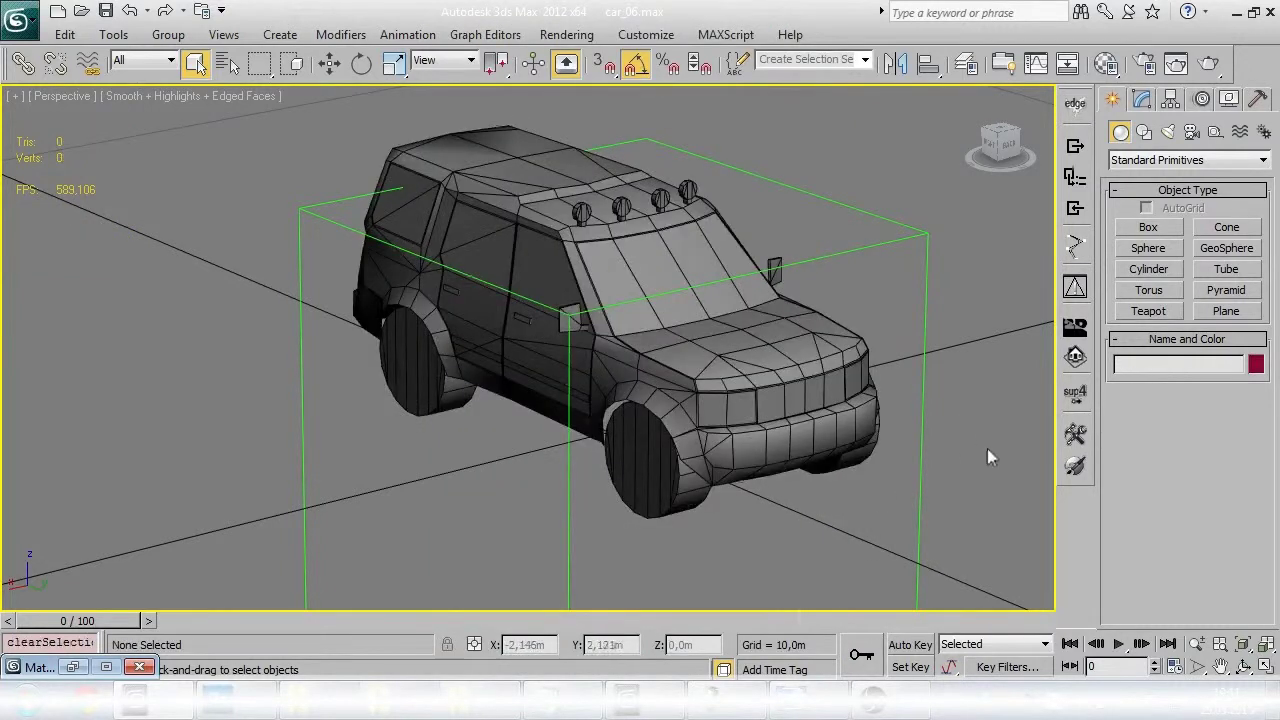
Step: In the Model Editor, enable the USE_COLOR_PALETTE shader define for car_06%lod0g and close the editor
left_click(1075, 435)
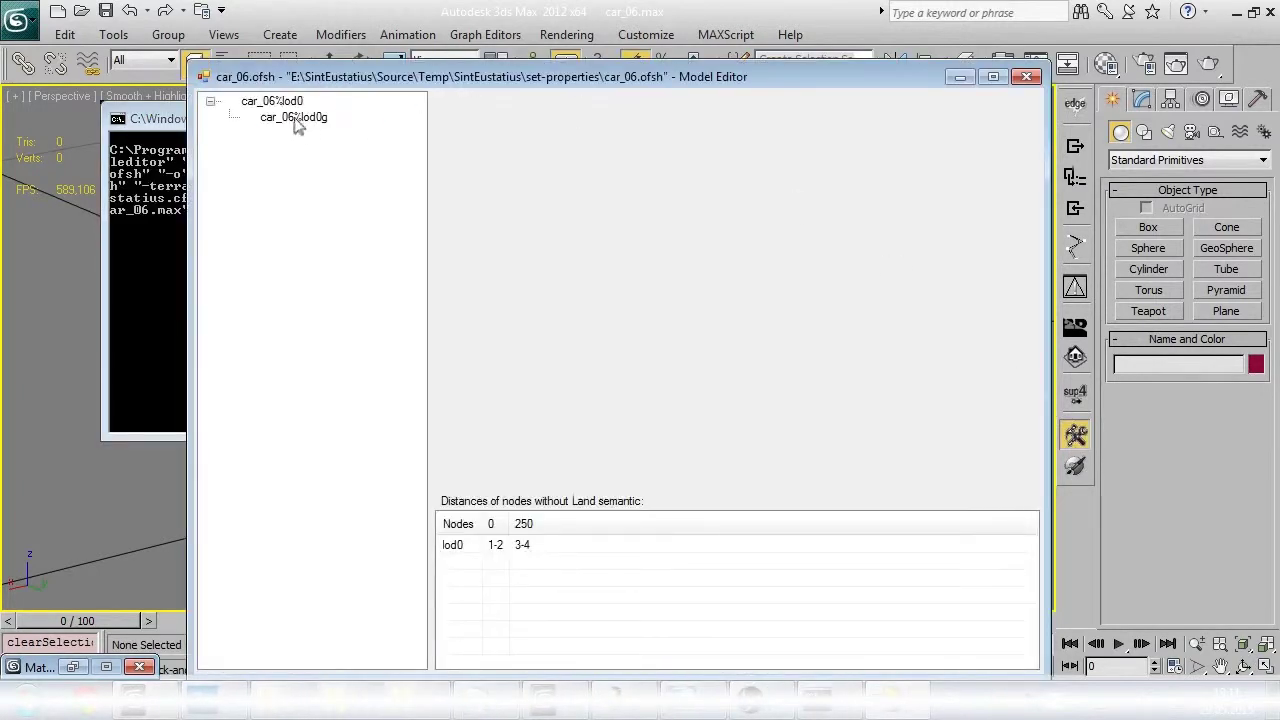
left_click(296, 120)
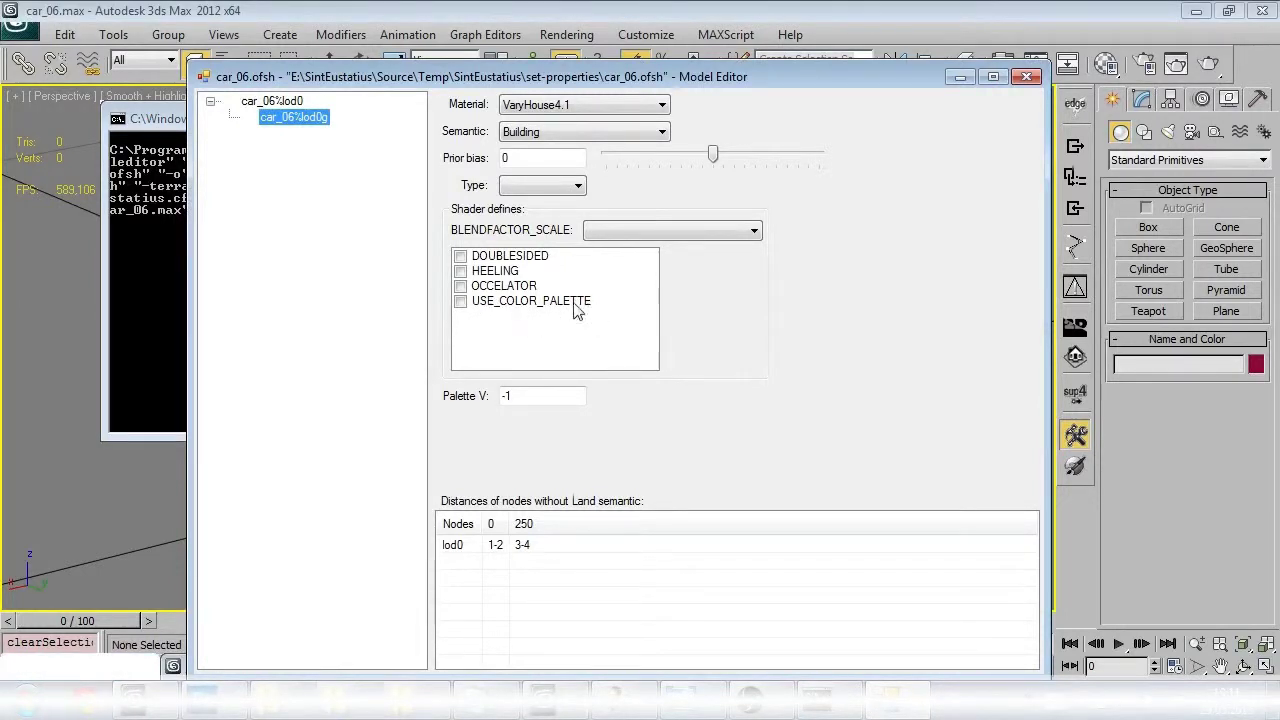
left_click(461, 301)
left_click(1027, 77)
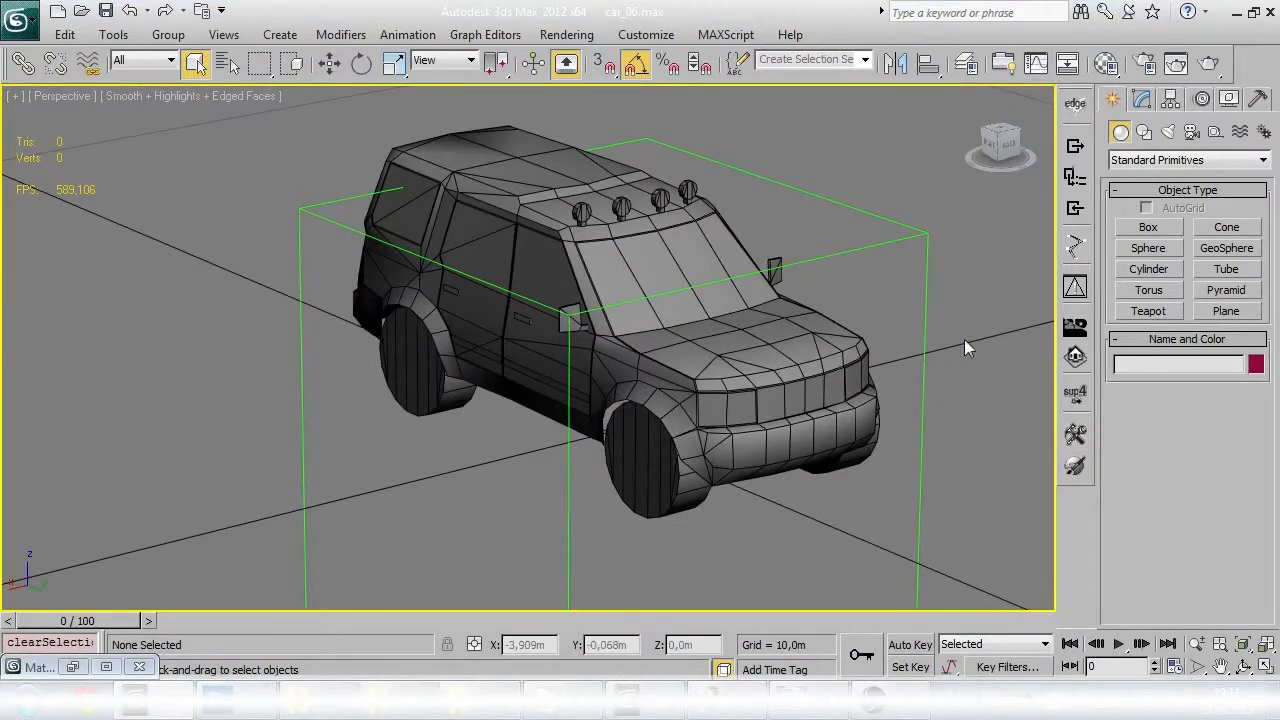
Step: Preview the car model in the PROJECT9 viewer and move the camera around it
left_click(1075, 393)
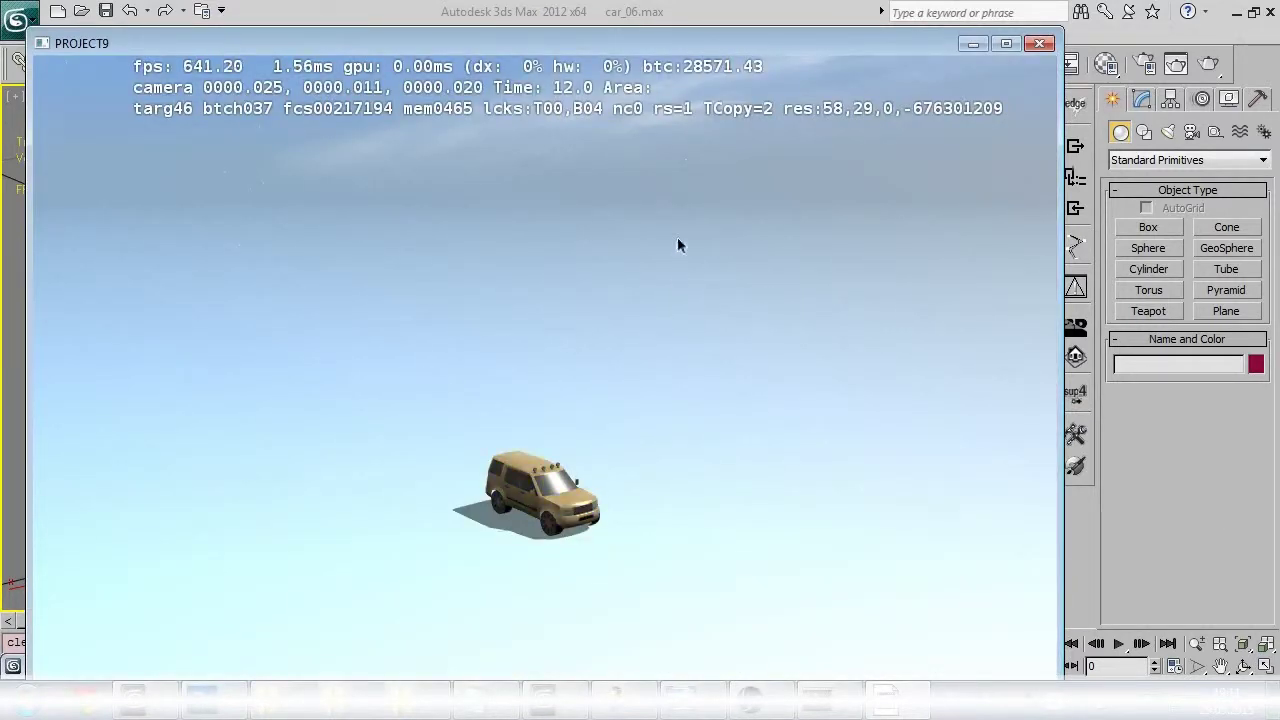
left_click_drag(668, 46, 682, 34)
left_click_drag(653, 132, 602, 304)
key("w")
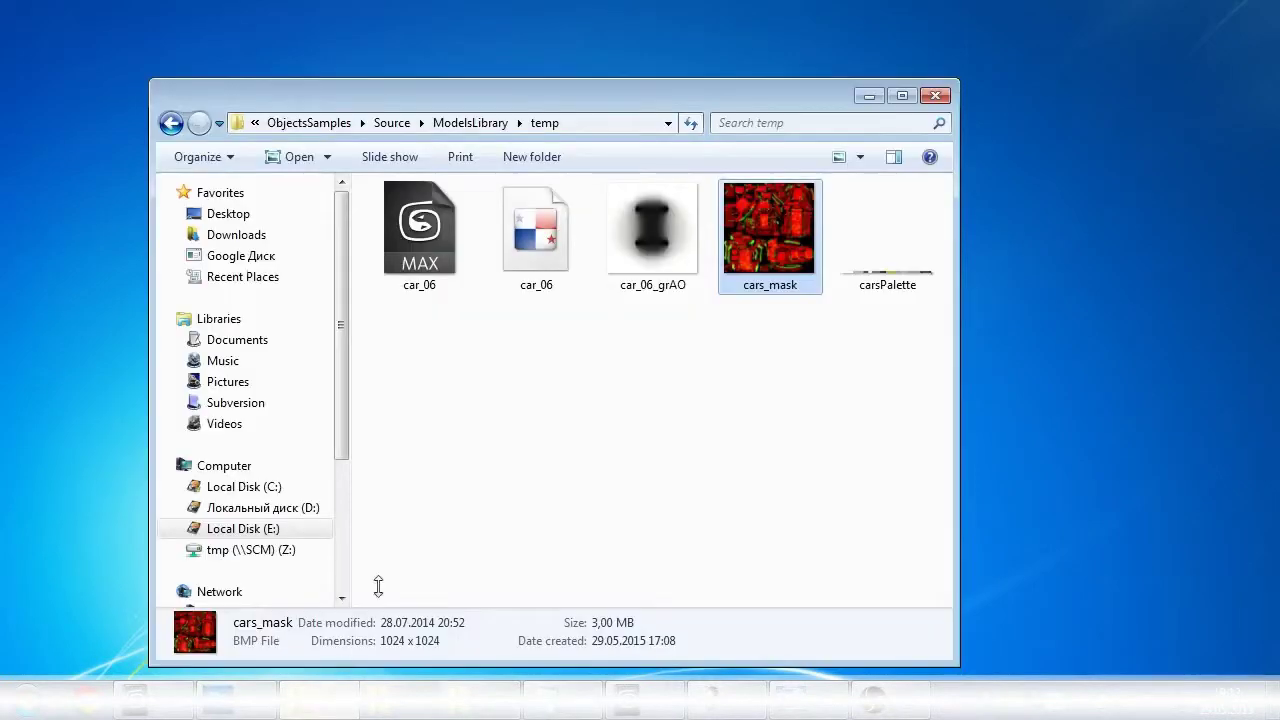
Step: In the file explorer, go up to Source, locate varyhousePalette in the TerrainPalette folder, and minimize the window
left_click(460, 122)
left_click(475, 122)
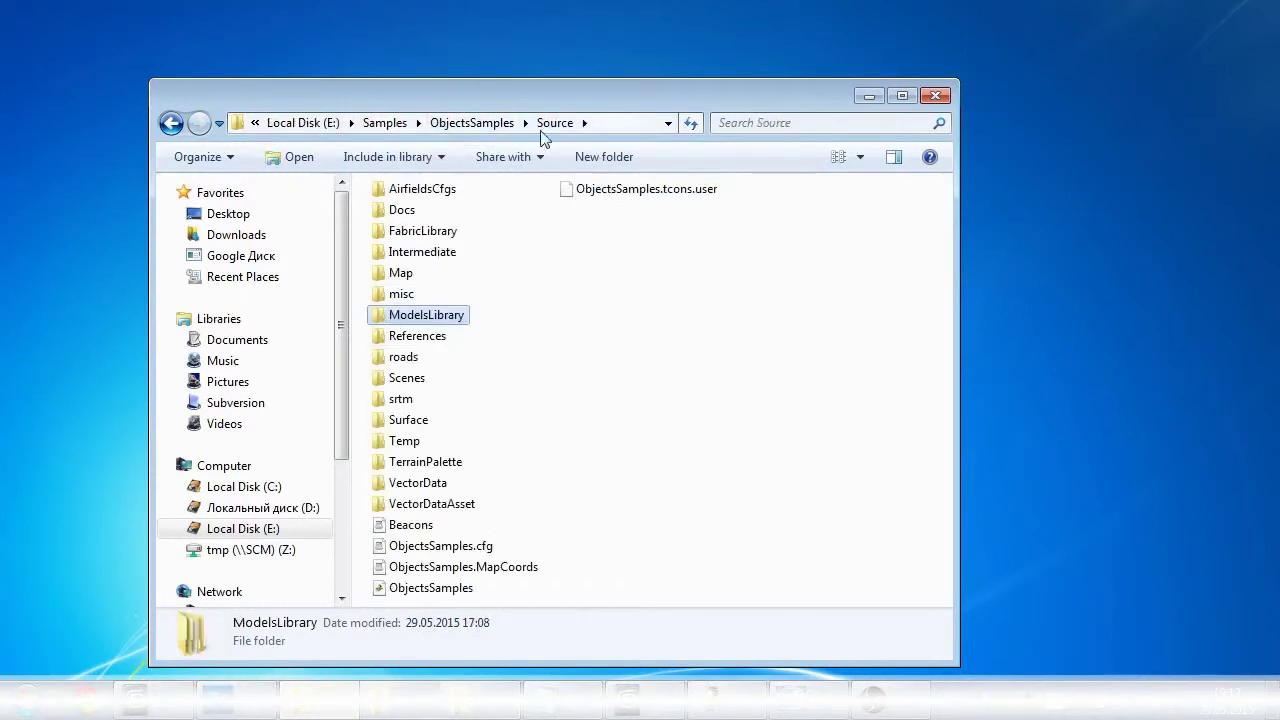
left_click(452, 462)
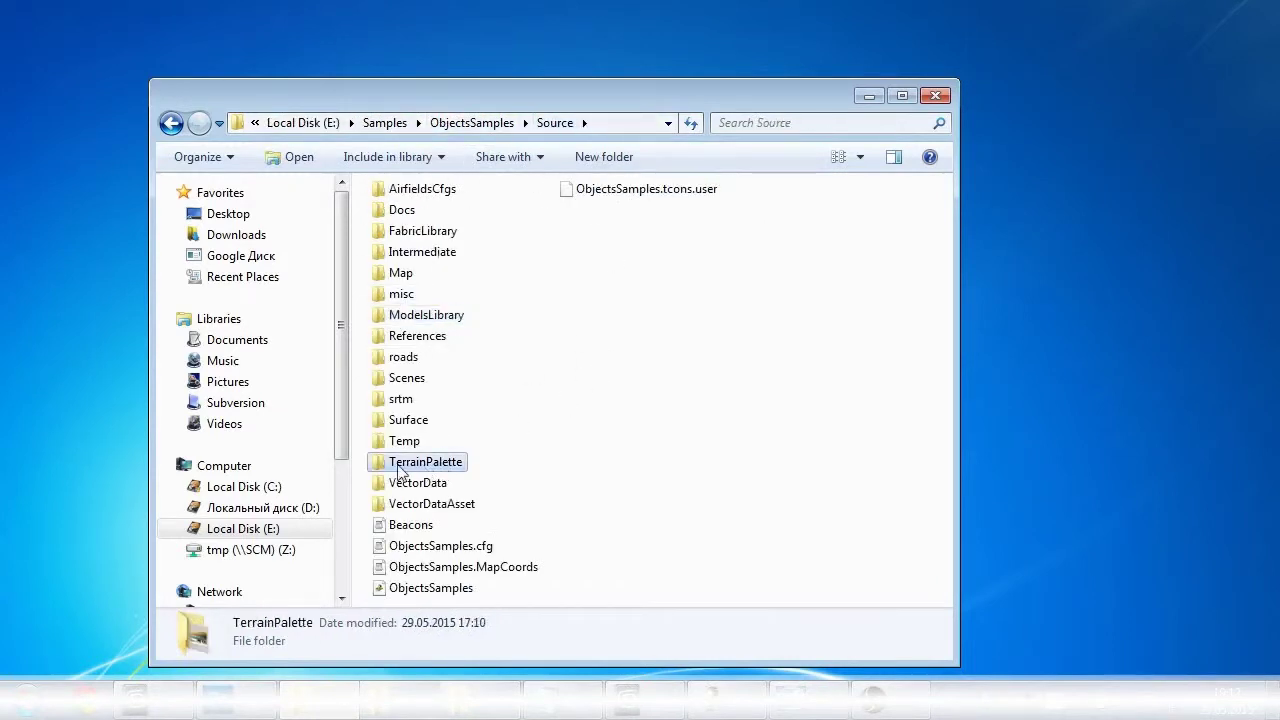
double_click(460, 466)
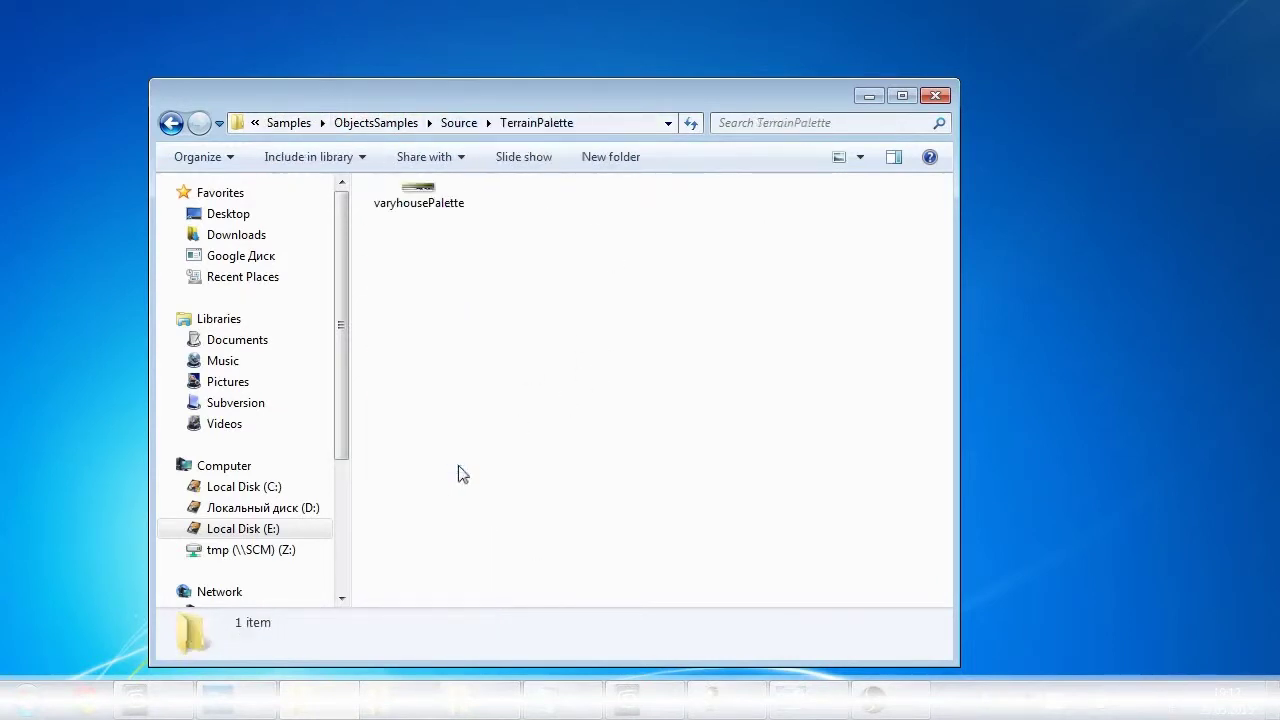
left_click(417, 210)
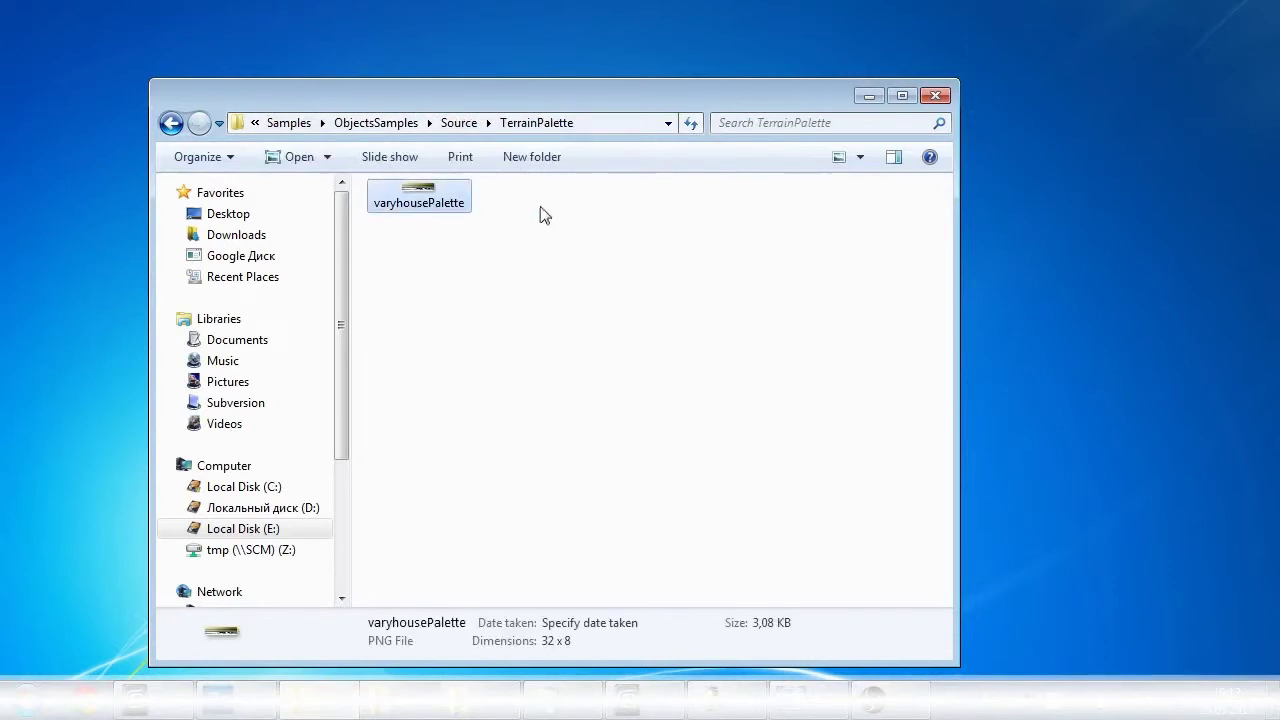
left_click(873, 95)
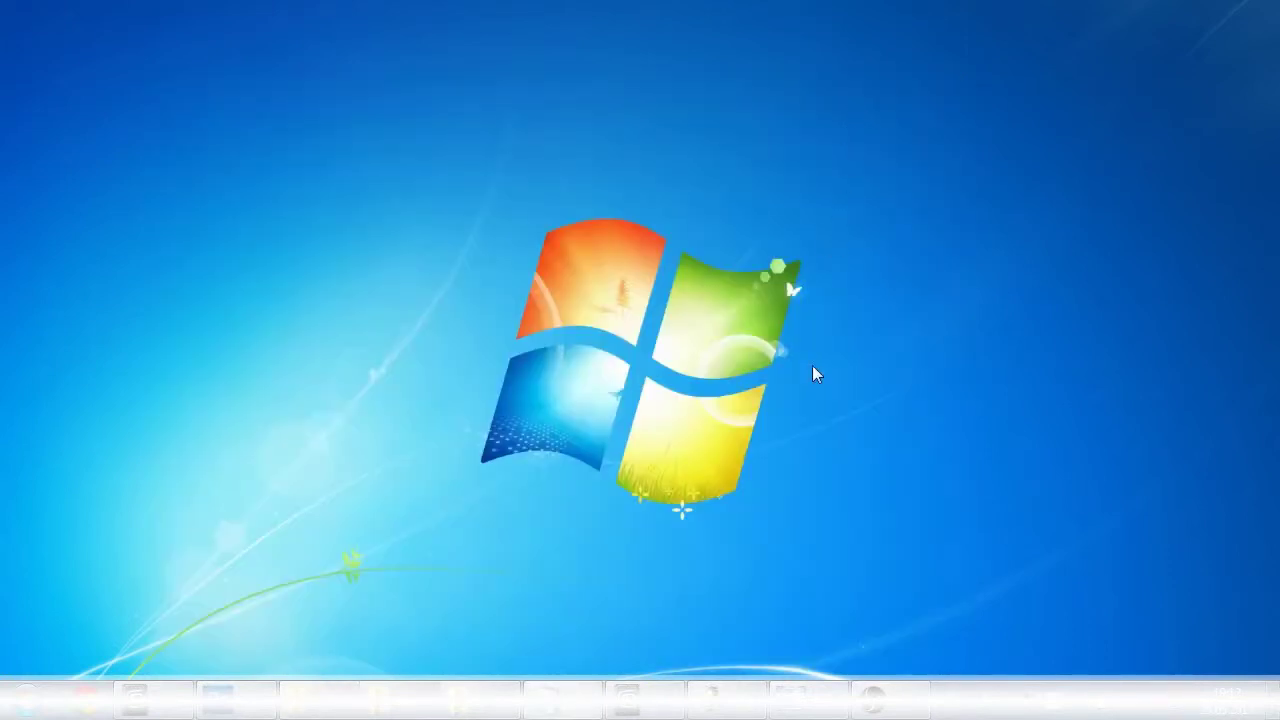
Step: In Terrain Constructor, add a texture archive named TerrainPalette under vfstextures, copying its name from the folder in Source
left_click(727, 700)
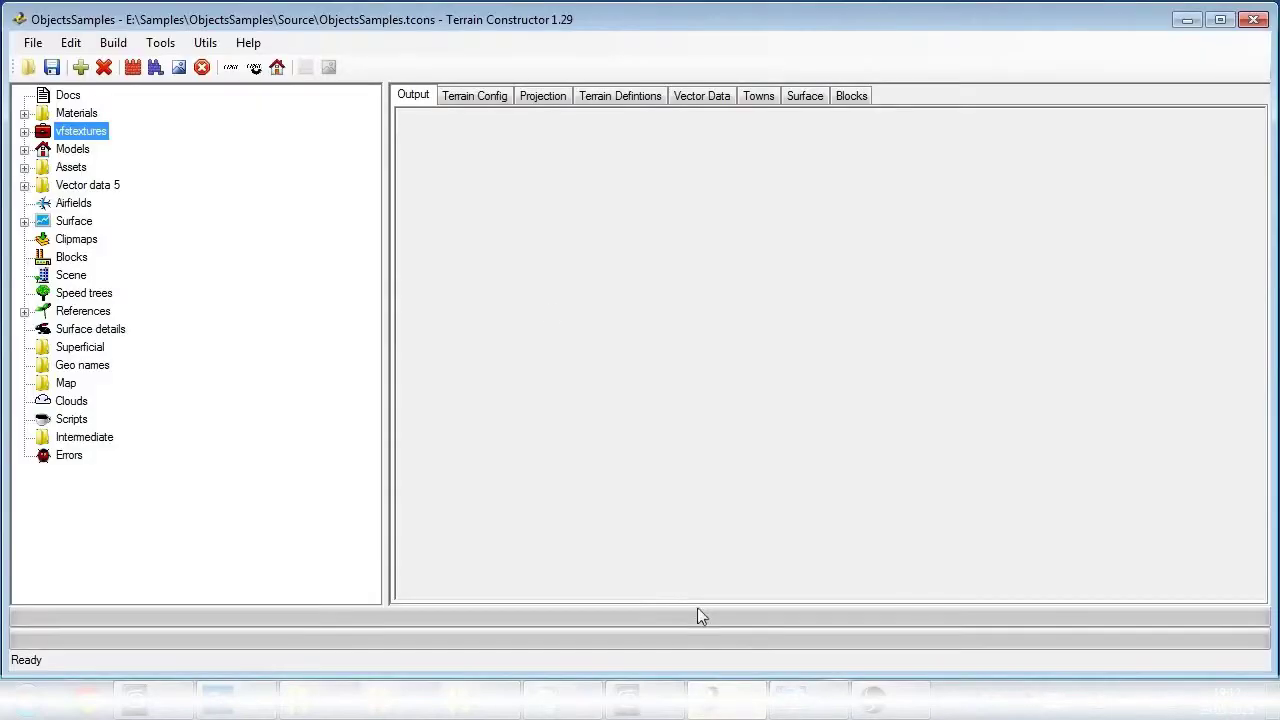
left_click(24, 131)
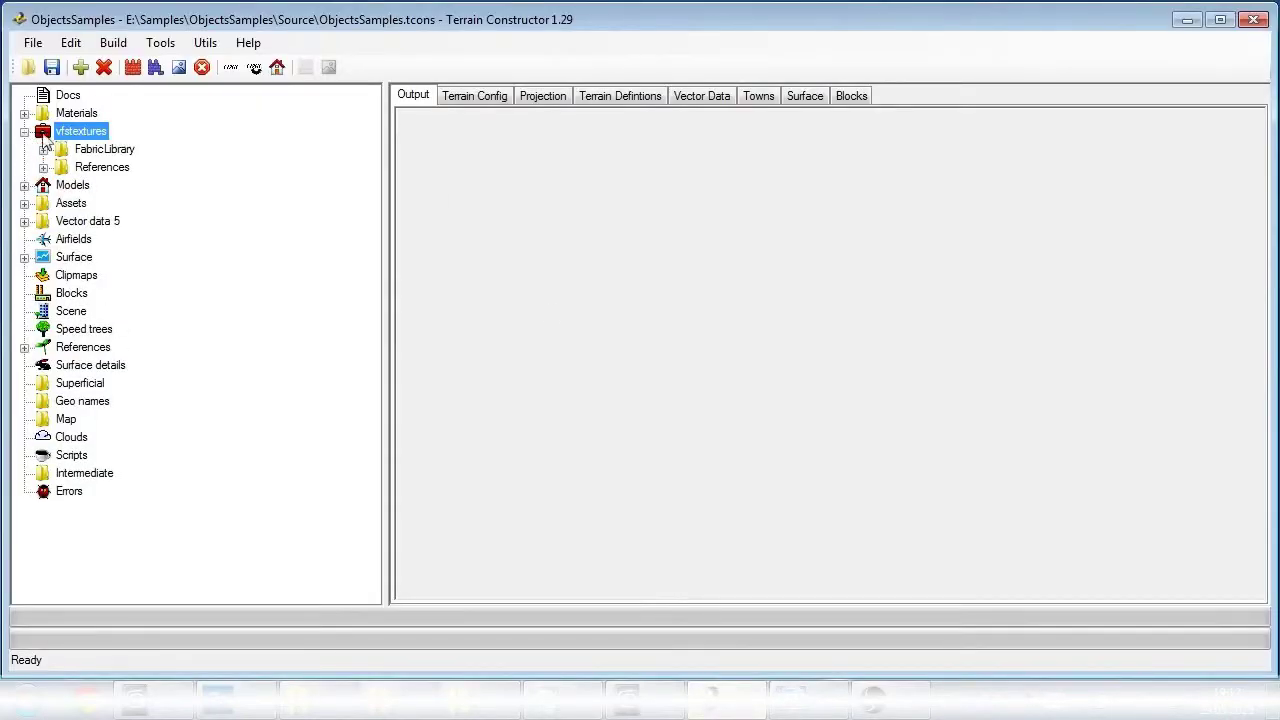
right_click(72, 137)
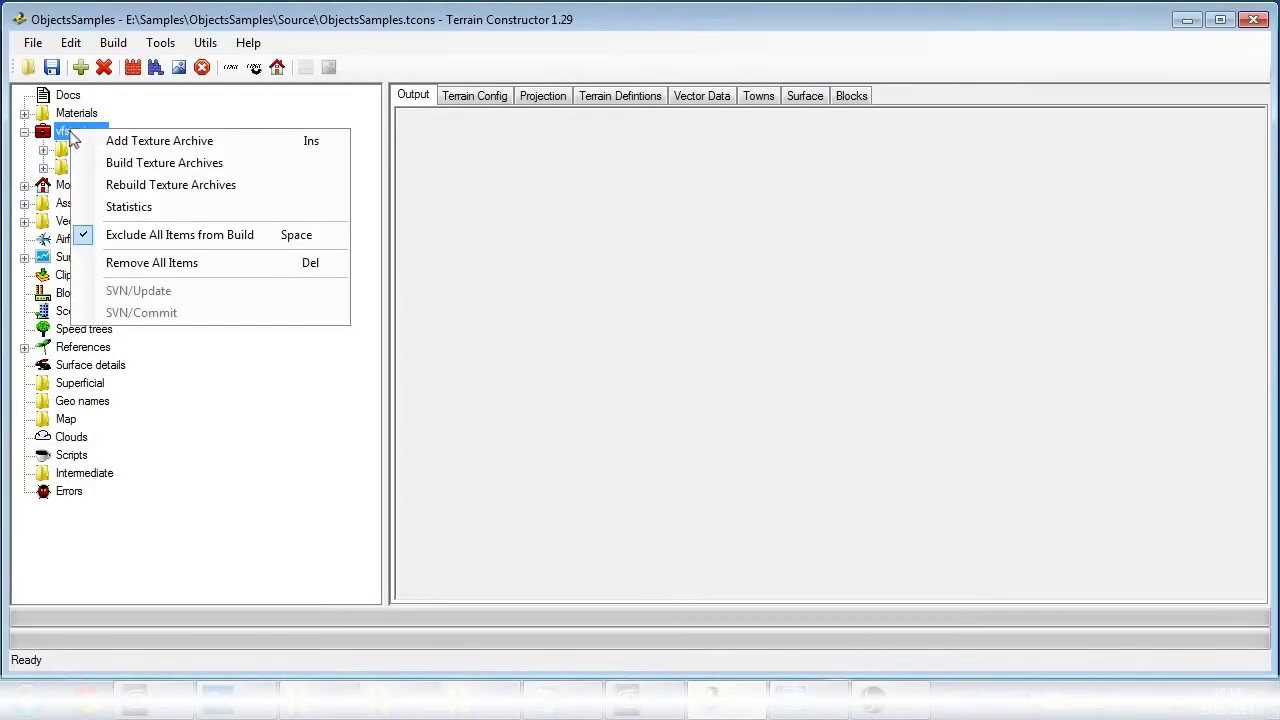
left_click(188, 146)
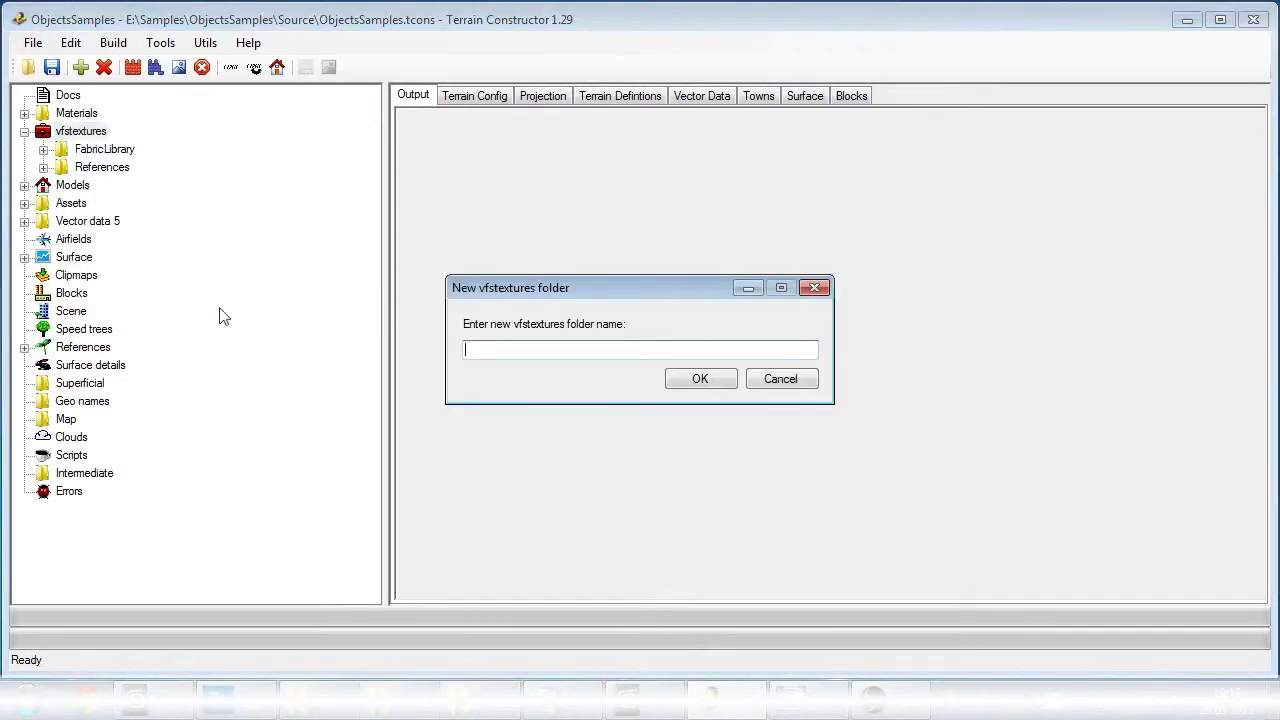
left_click(318, 710)
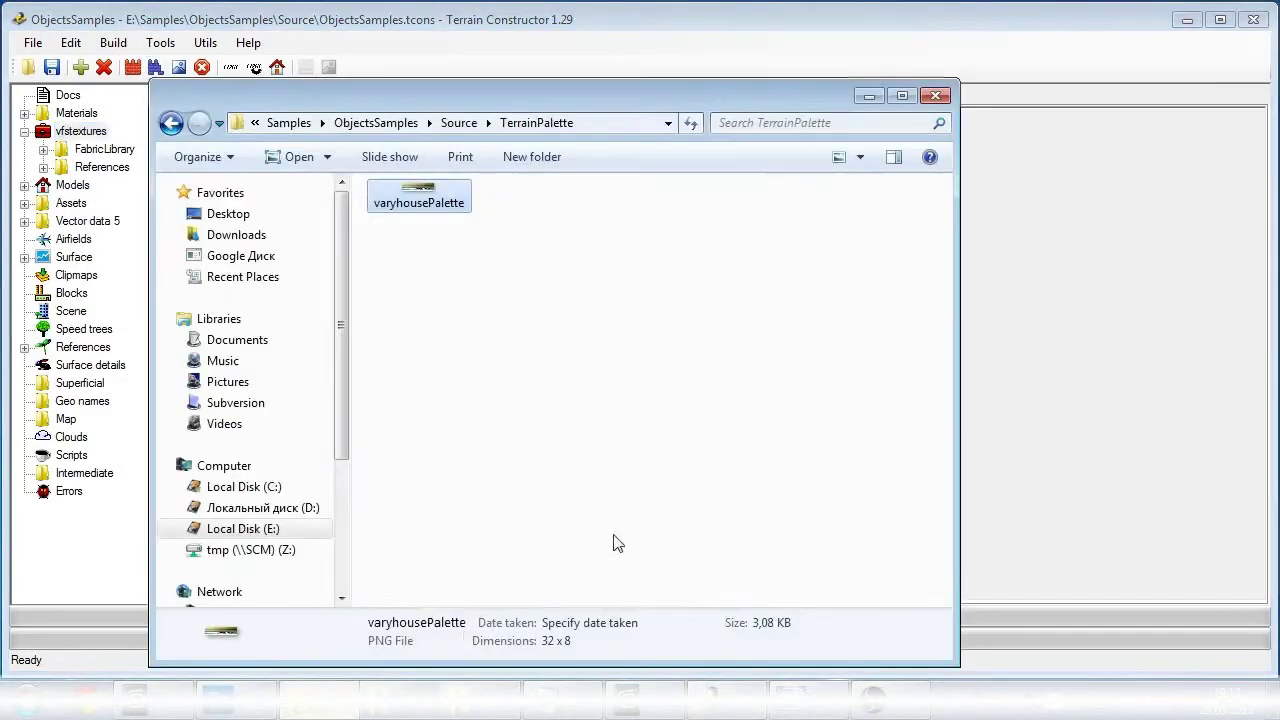
left_click(459, 123)
left_click(443, 463)
key("ctrl+c")
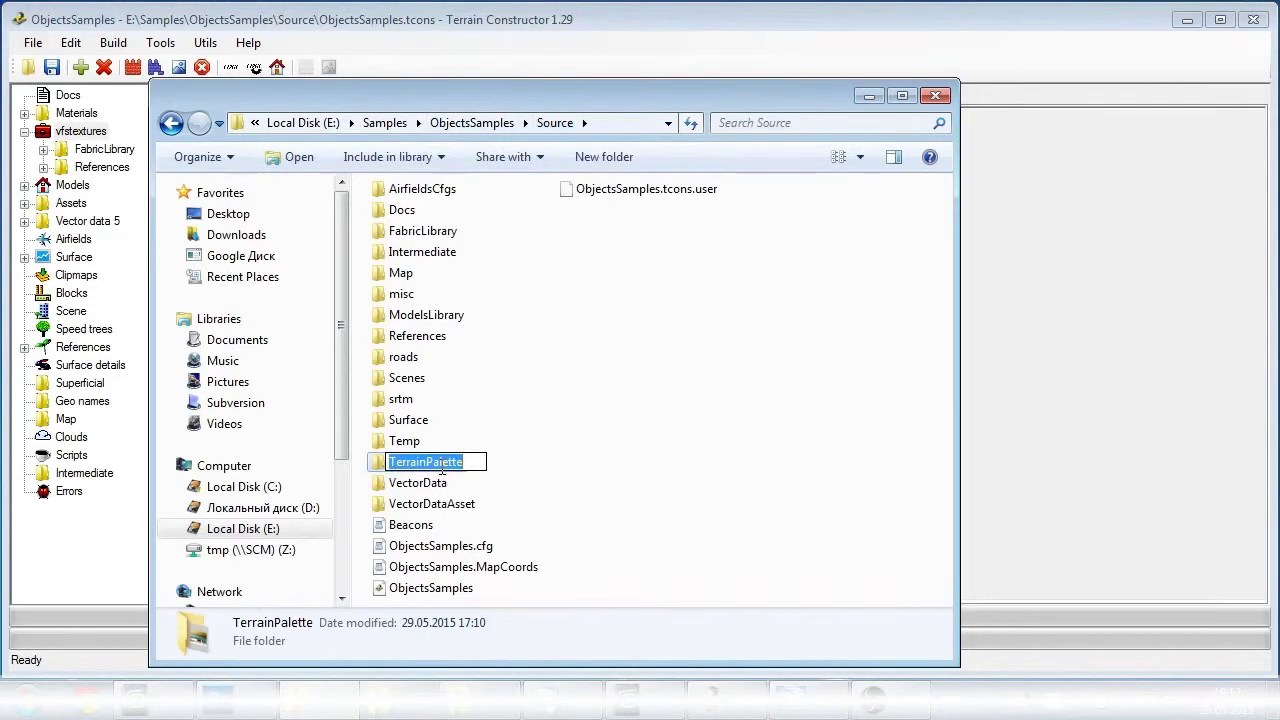
left_click(702, 30)
key("ctrl+v")
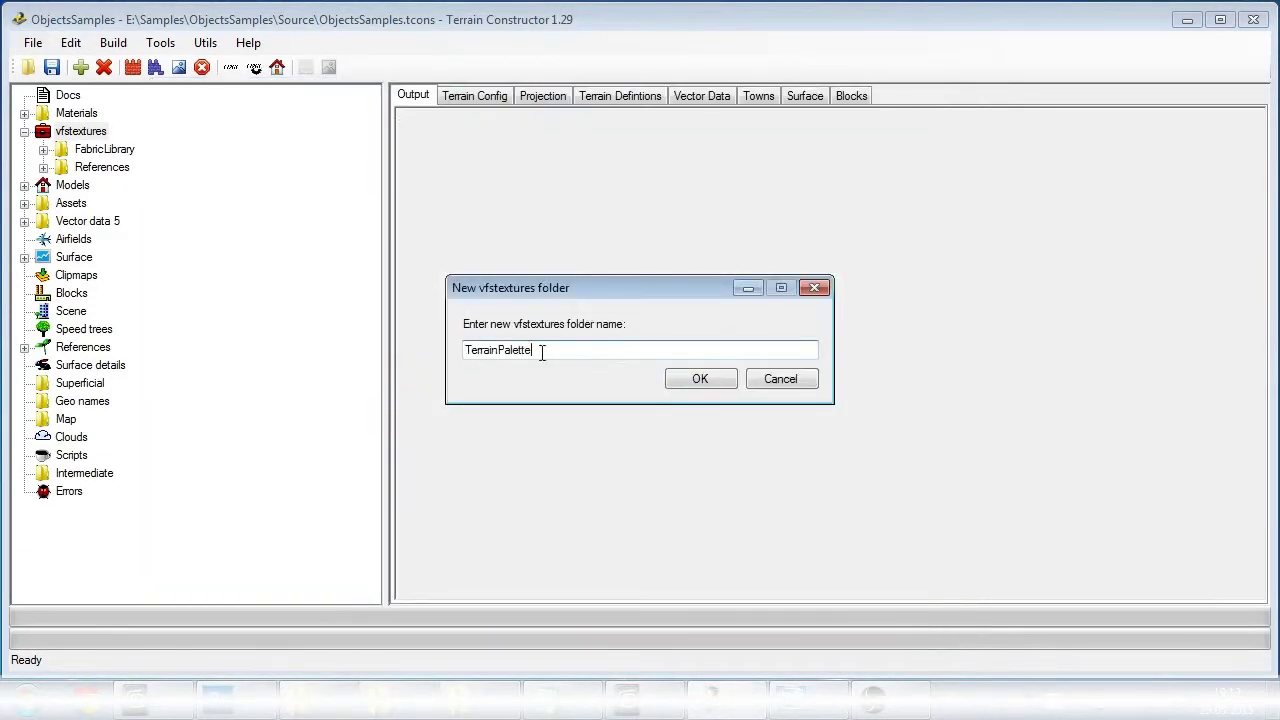
left_click(690, 381)
Step: Add the varyhousePalette texture file to the TerrainPalette archive and expand the archive
left_click(100, 192)
right_click(100, 190)
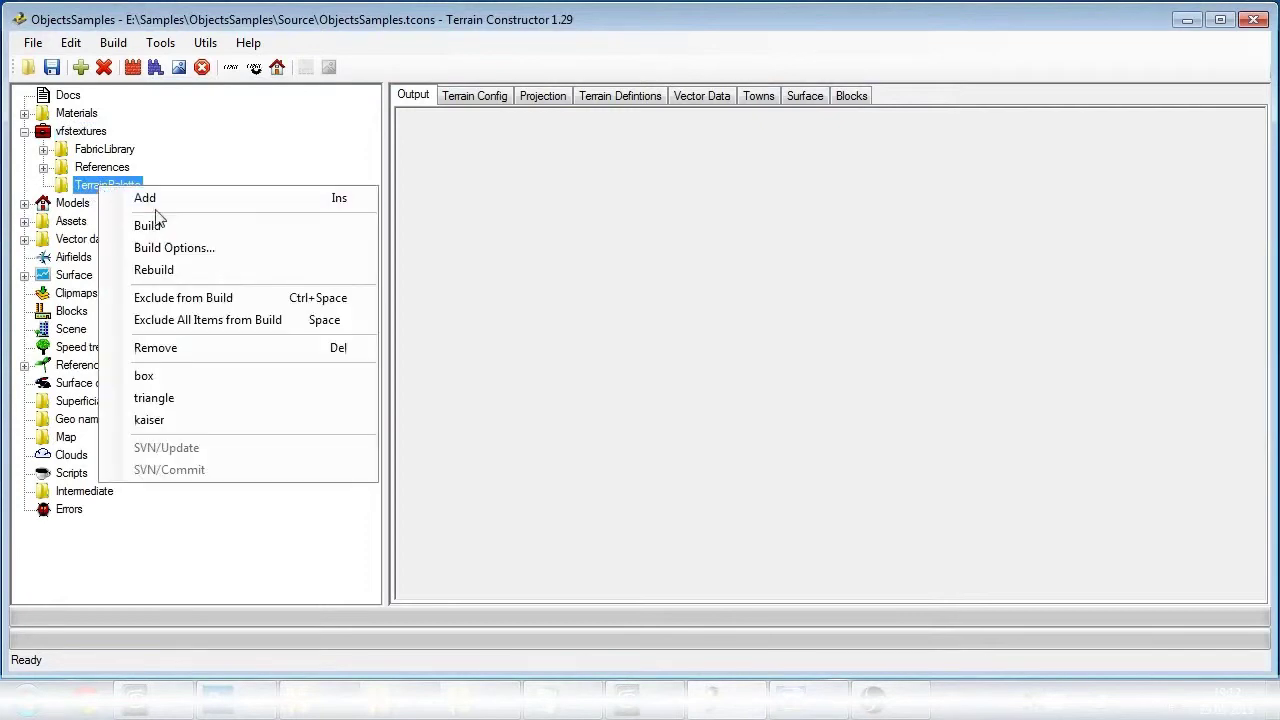
left_click(158, 198)
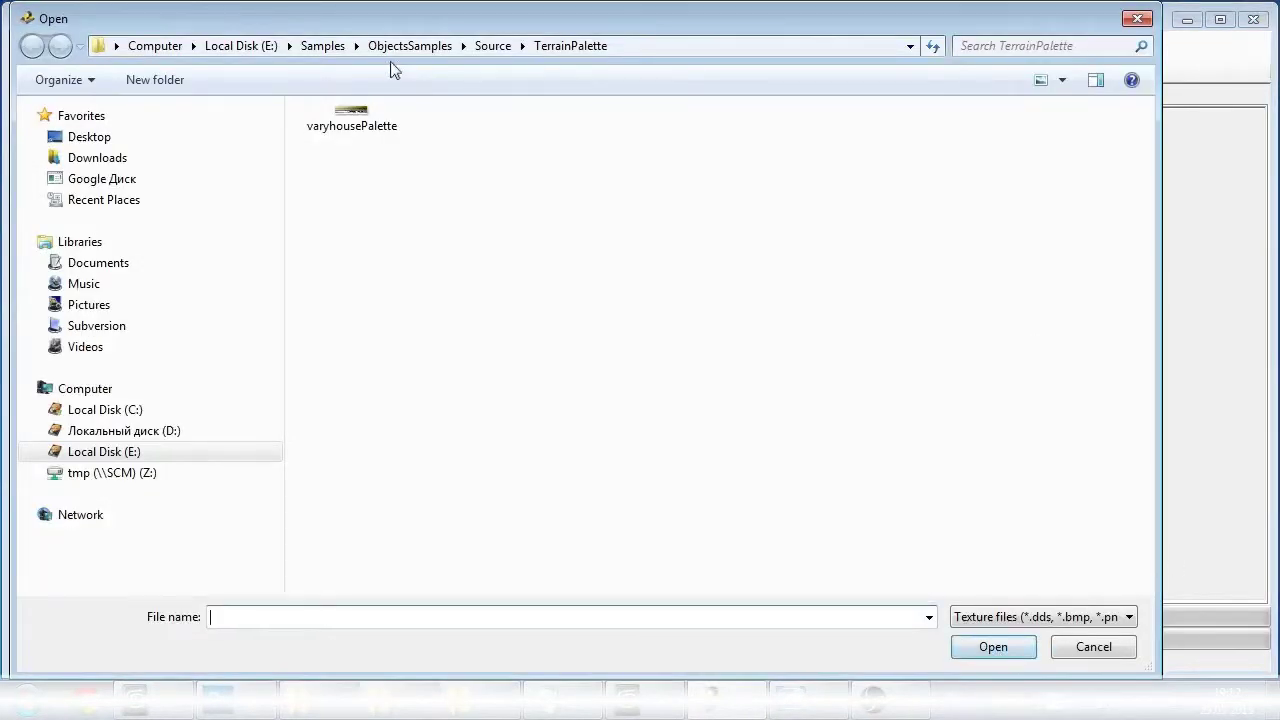
left_click(378, 123)
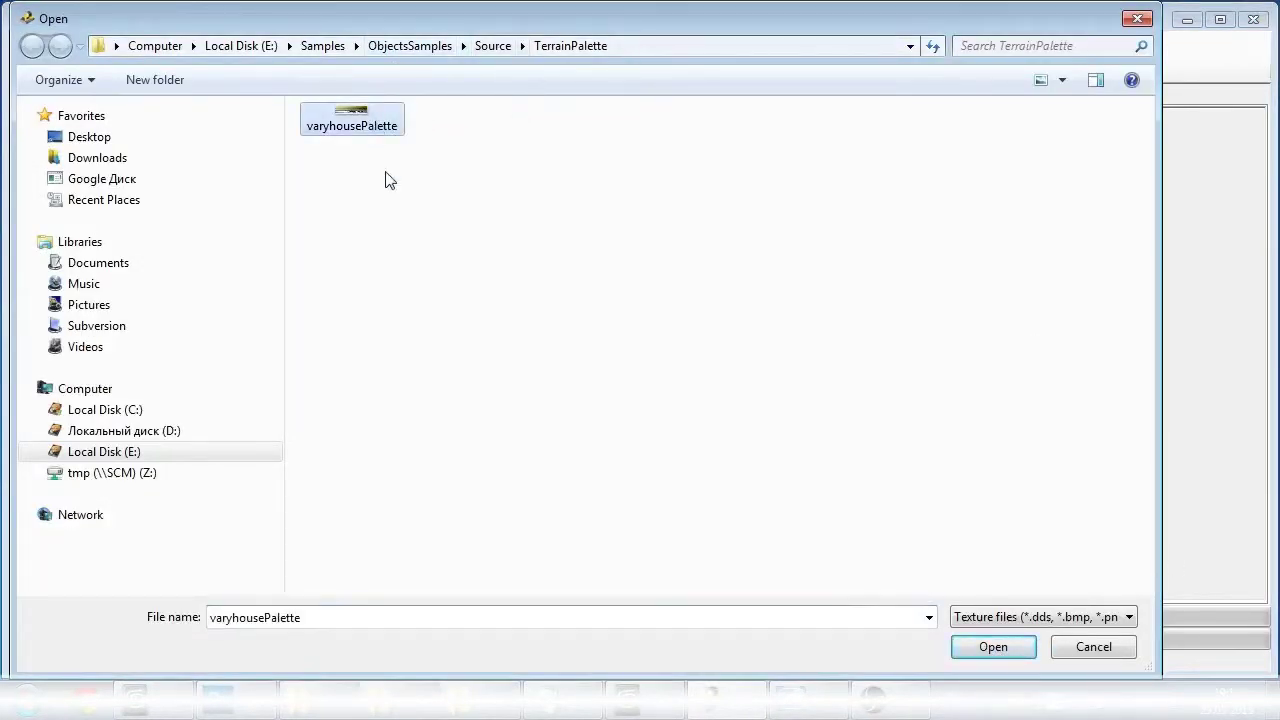
left_click(990, 648)
left_click(43, 185)
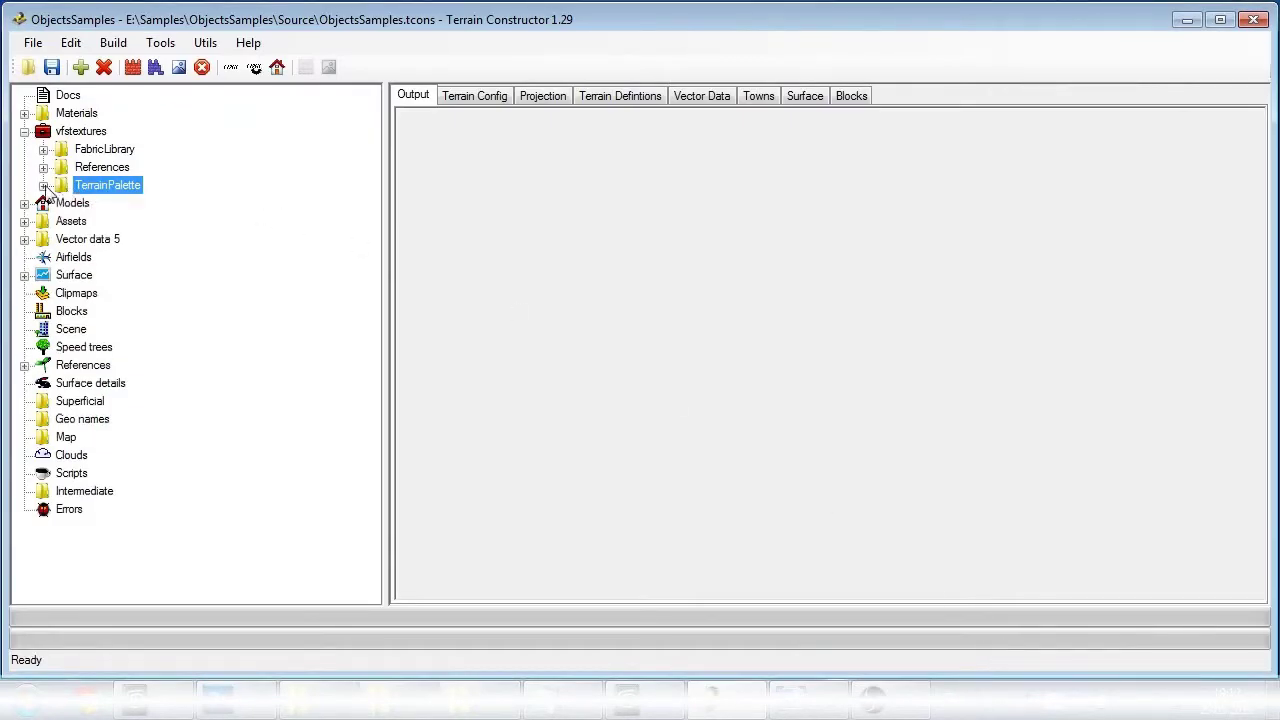
right_click(75, 133)
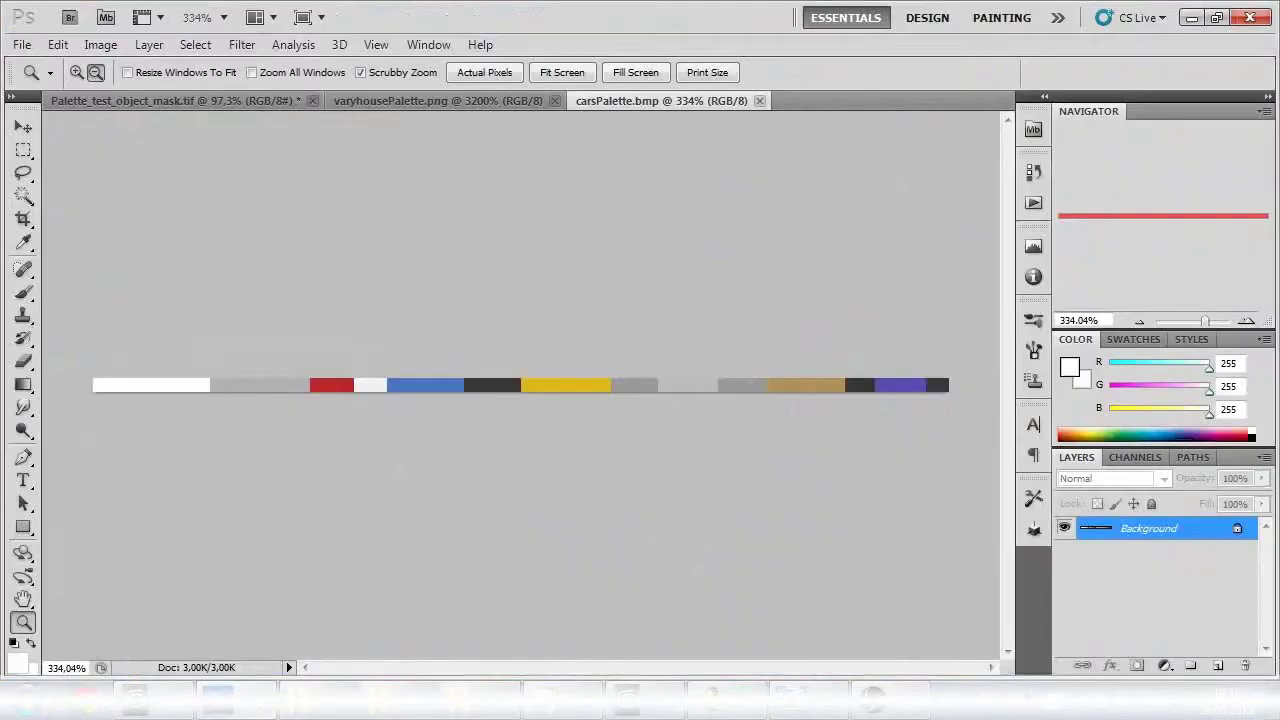
Step: Examine the colour rows of varyhousePalette.png in Photoshop as a whole, and minimize Photoshop
left_click(423, 100)
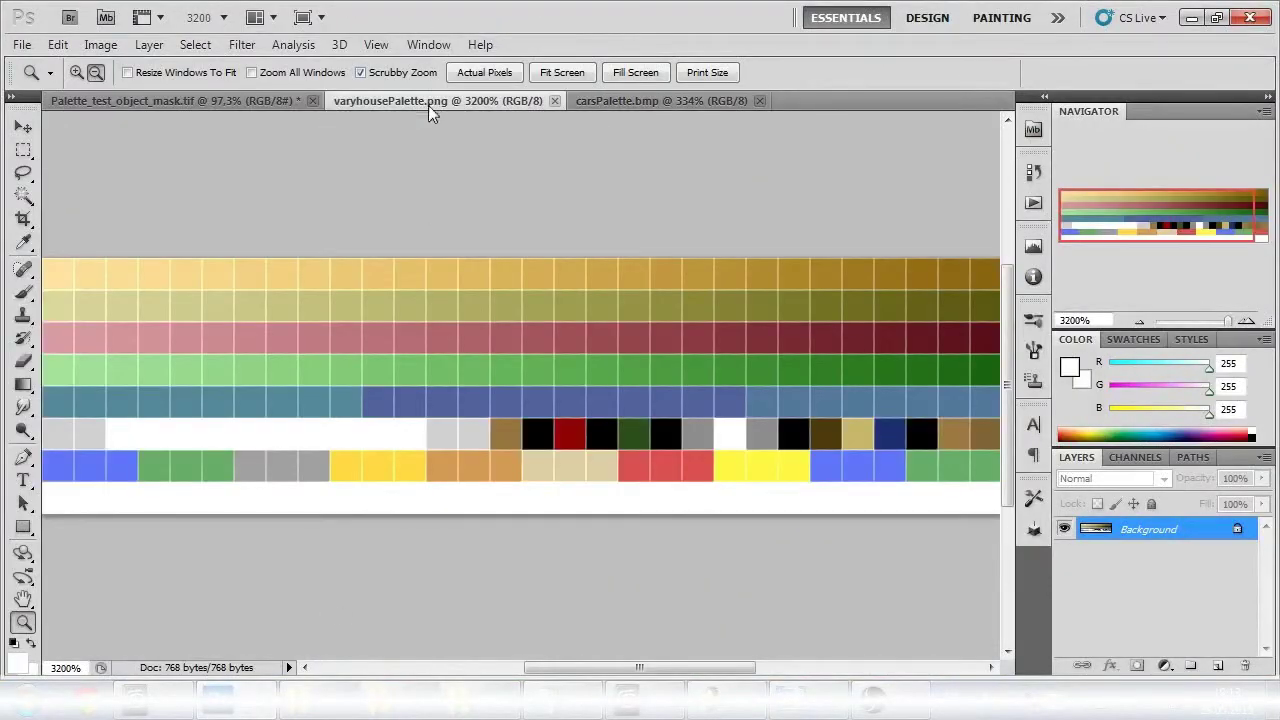
left_click_drag(617, 349, 580, 351, "alt")
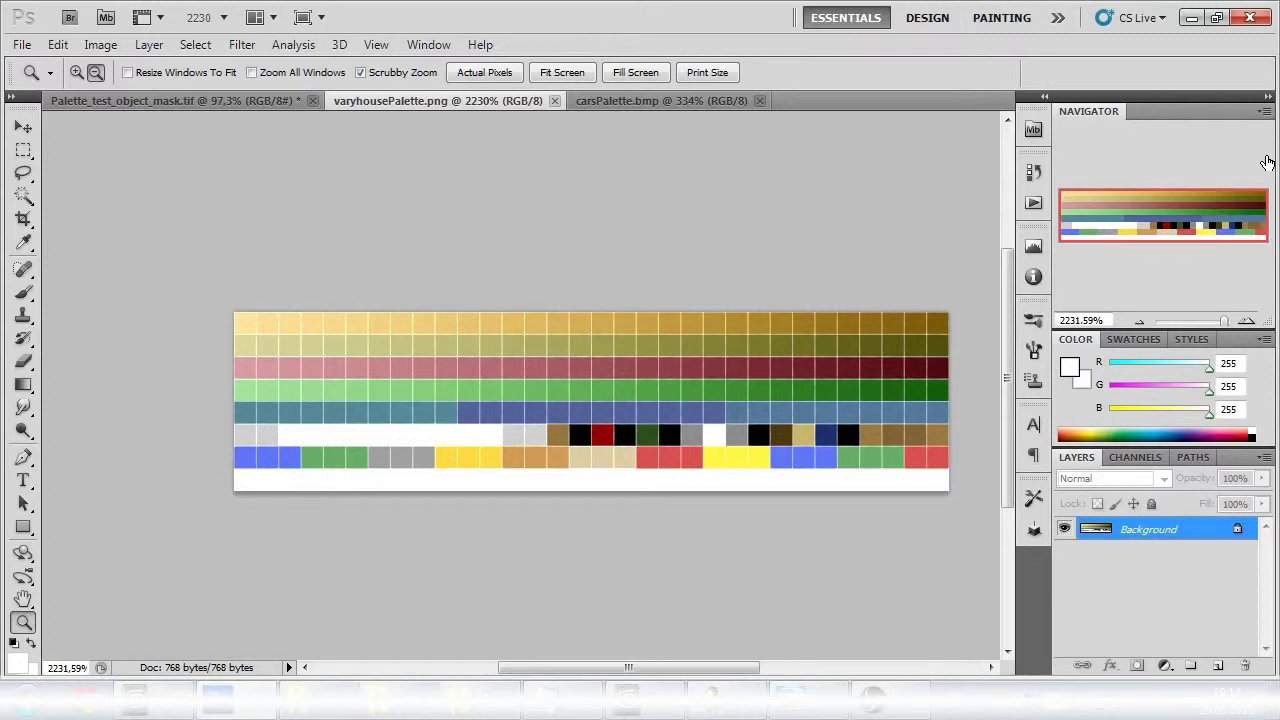
left_click(1191, 17)
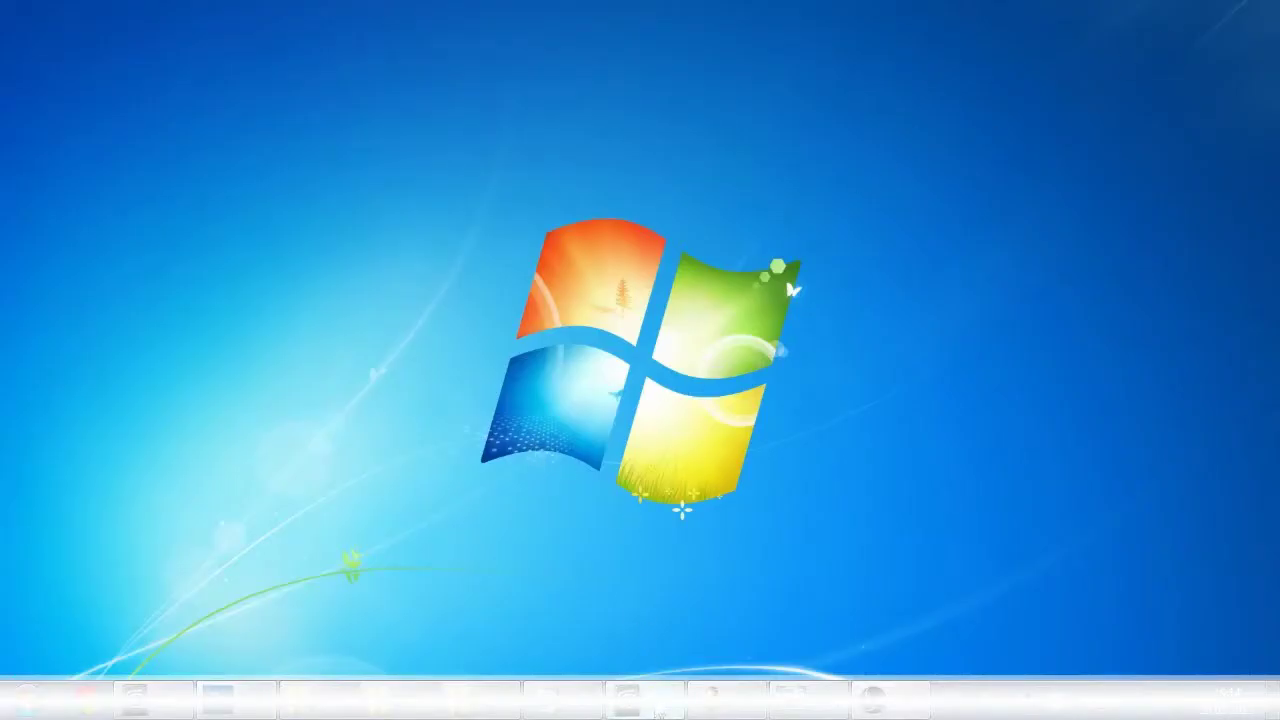
Step: Switch to 3ds Max, inspect the composite diffuse map layers of the concrete sub-material in Material #53, and minimize the Material Editor
left_click(658, 710)
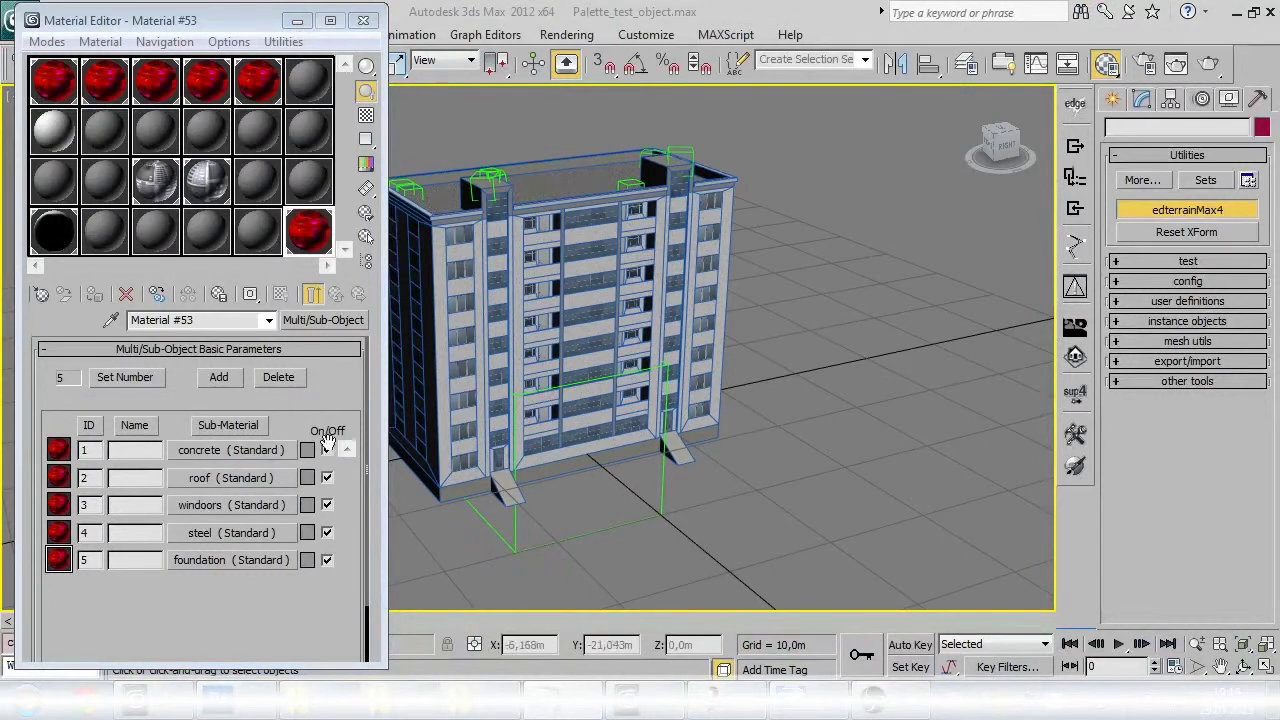
left_click(205, 452)
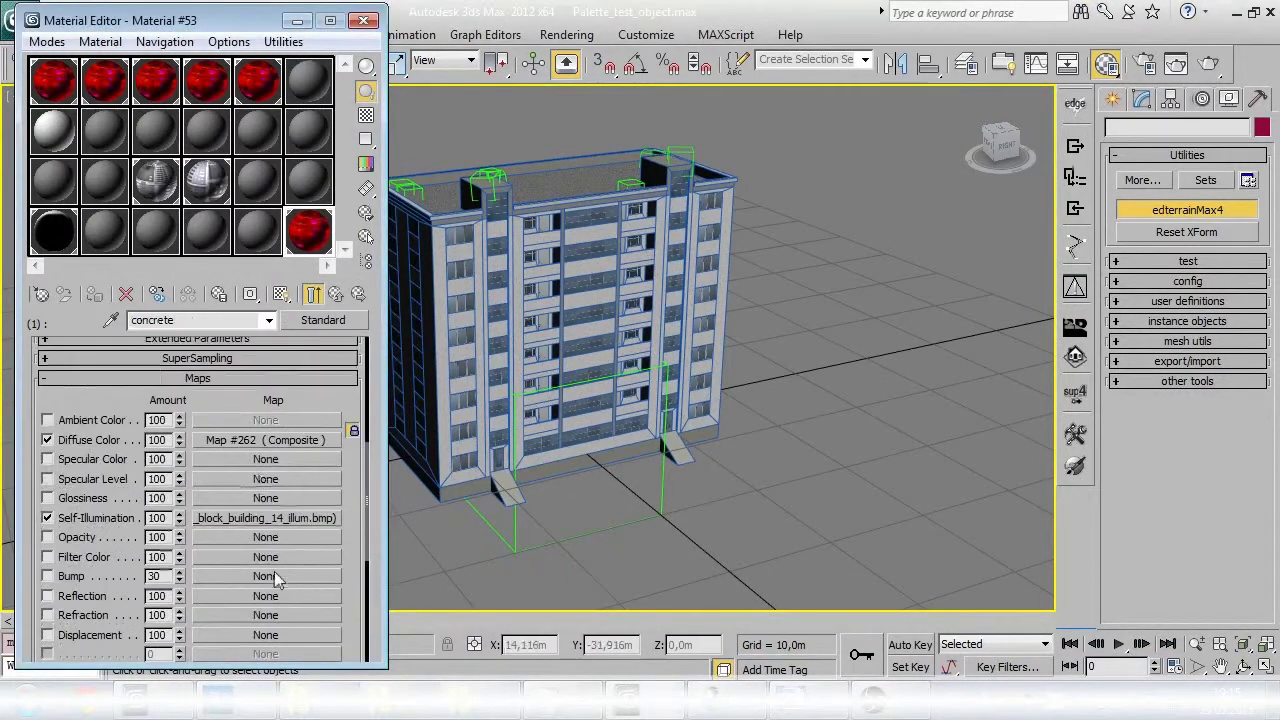
left_click(276, 440)
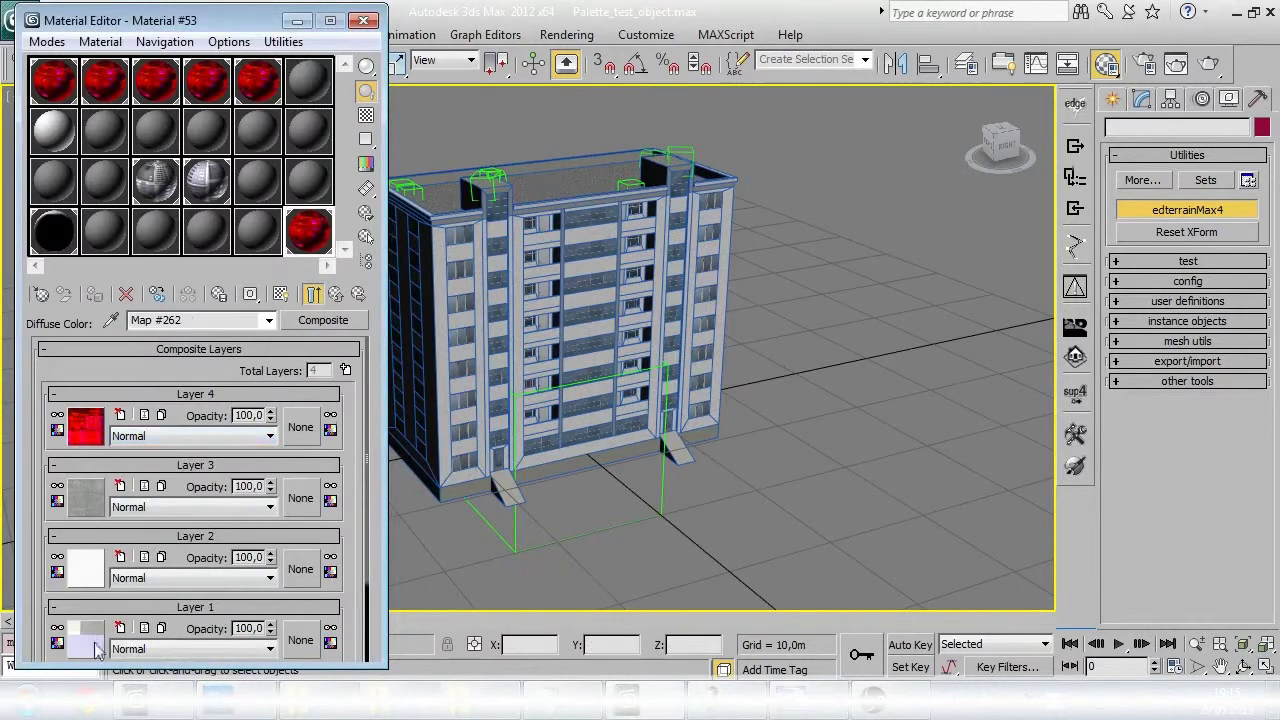
left_click(298, 22)
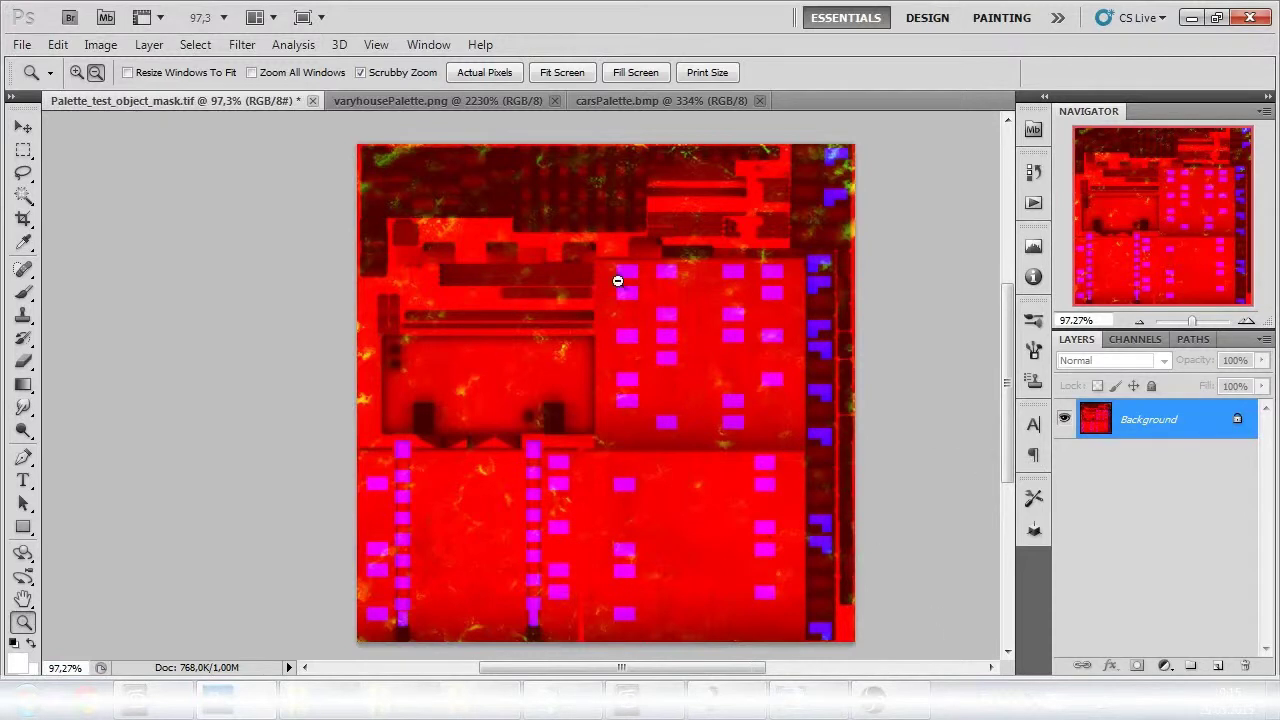
Step: In Photoshop, examine the Red, Green, Blue and Alpha 1 channels of Palette_test_object_mask.tif one by one, and bring up varyhousePalette.png
left_click(1135, 339)
left_click(1122, 403)
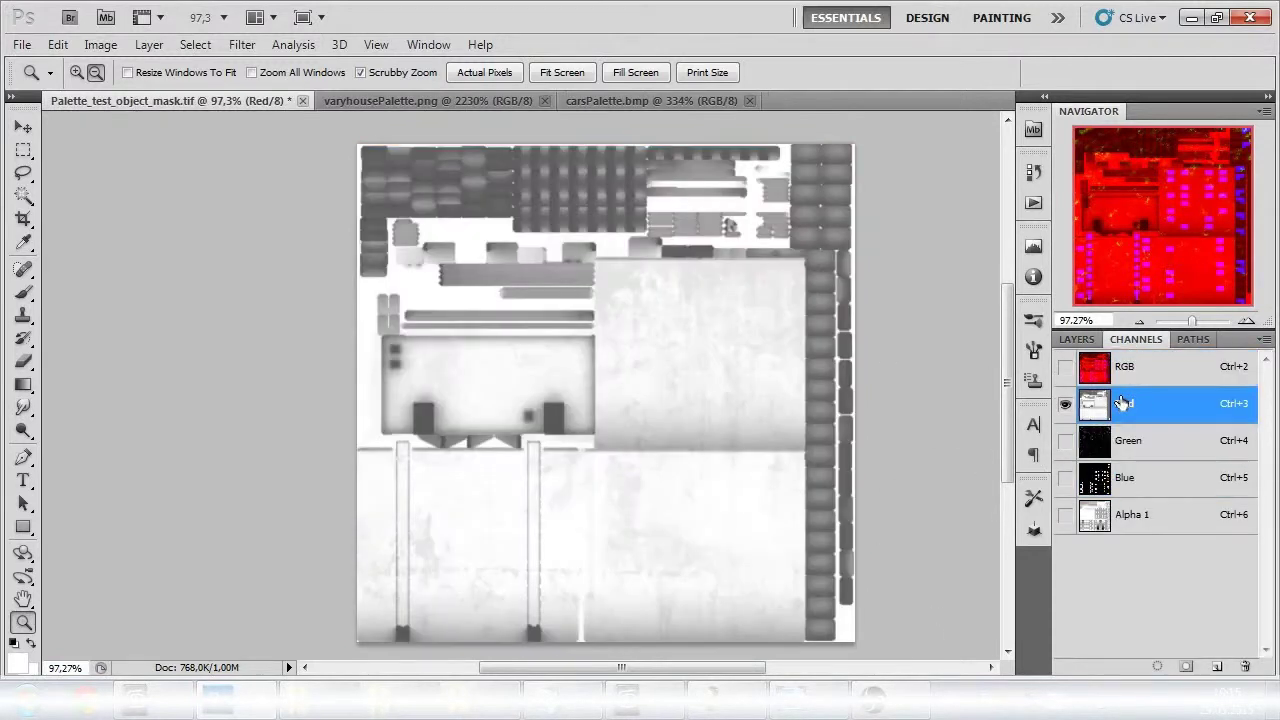
left_click(1138, 448)
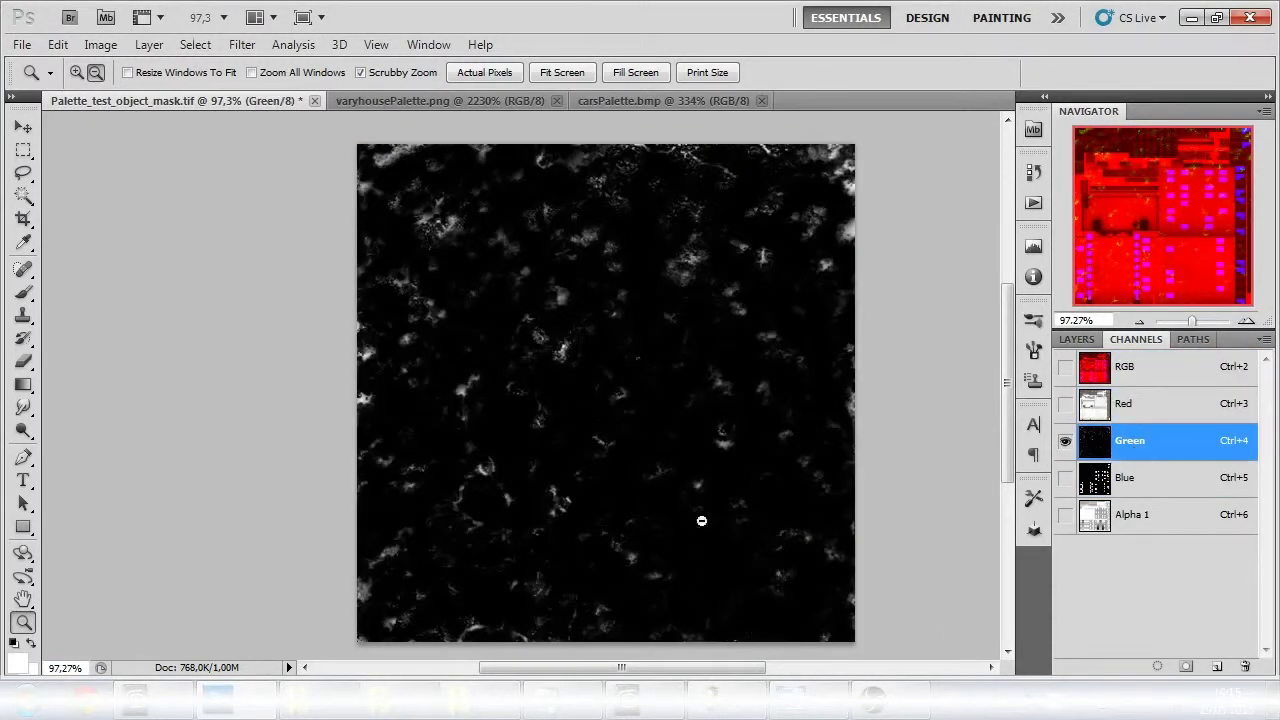
left_click(1134, 490)
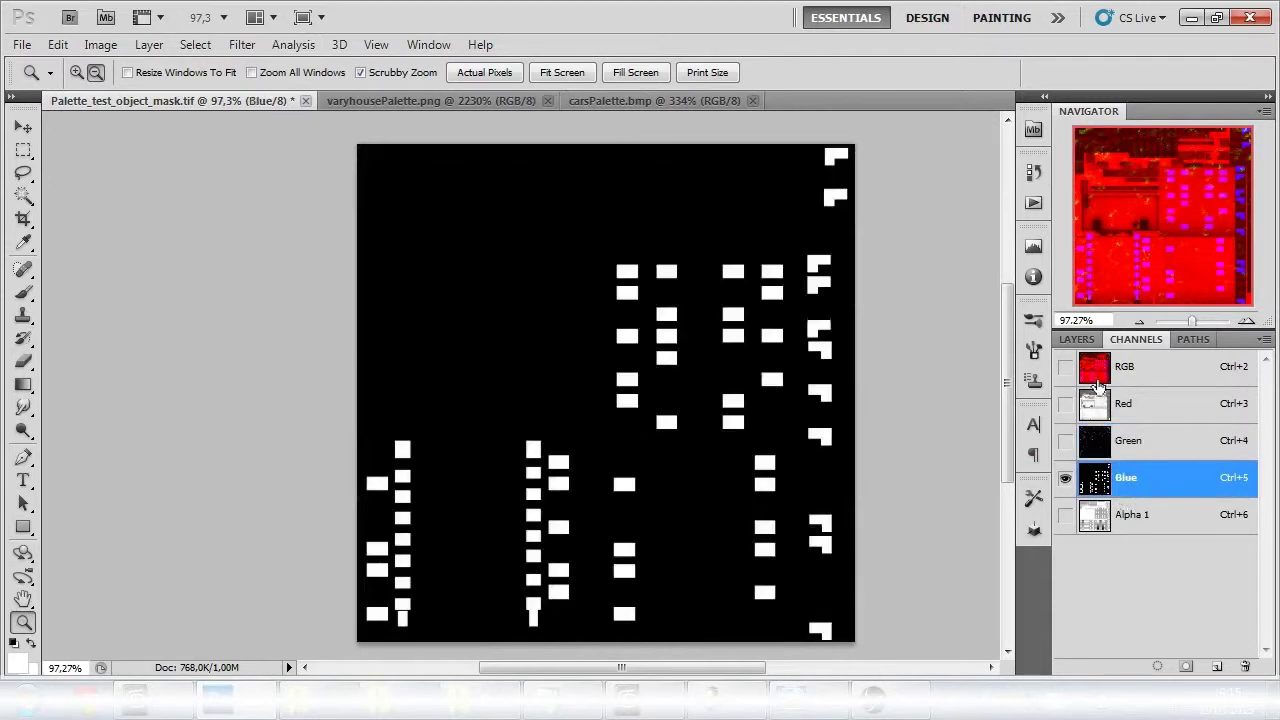
left_click(1142, 516)
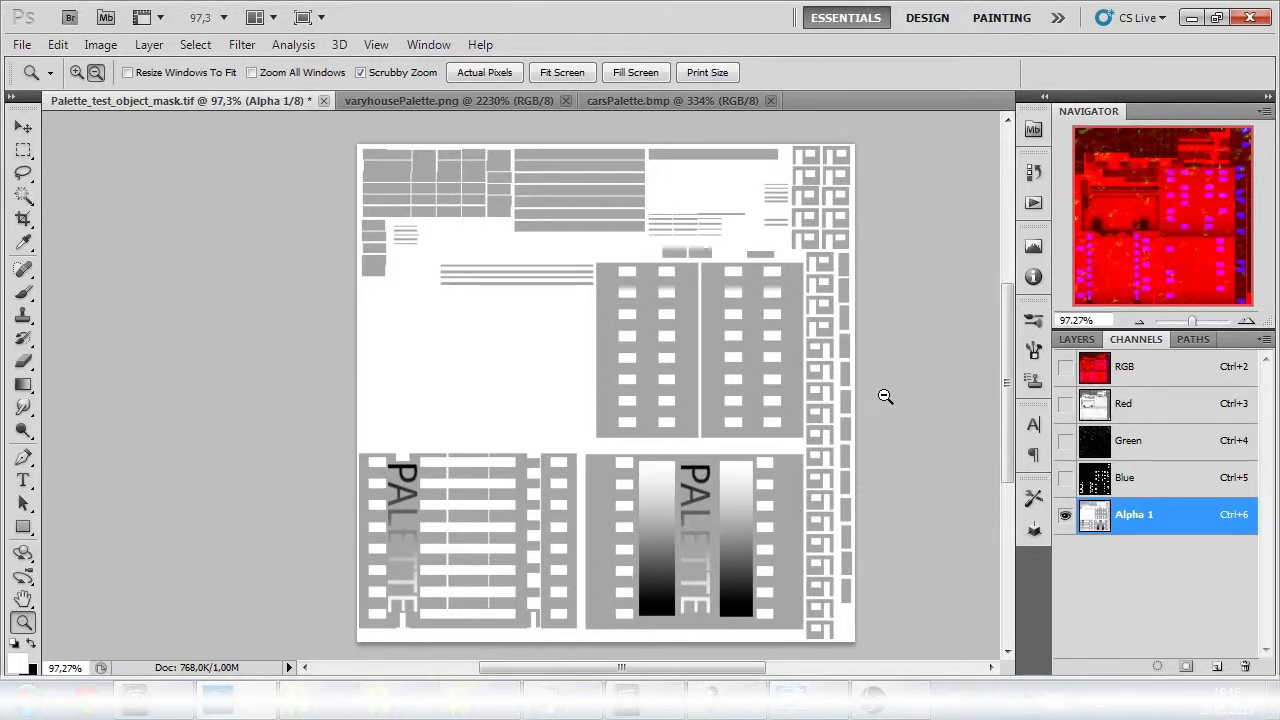
left_click(486, 106)
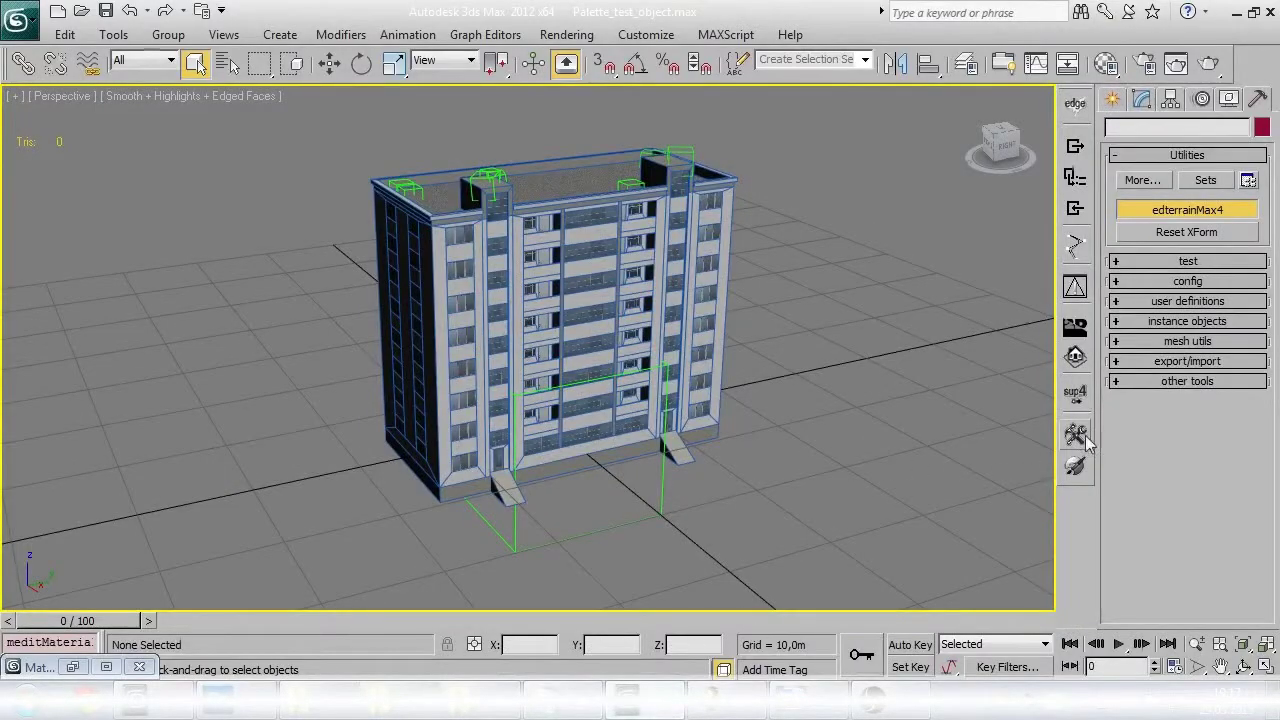
Step: In 3ds Max, open the Model Editor, set Palette V to 6 for the Palette_test_object%geometry node, and close the editor
left_click(1077, 433)
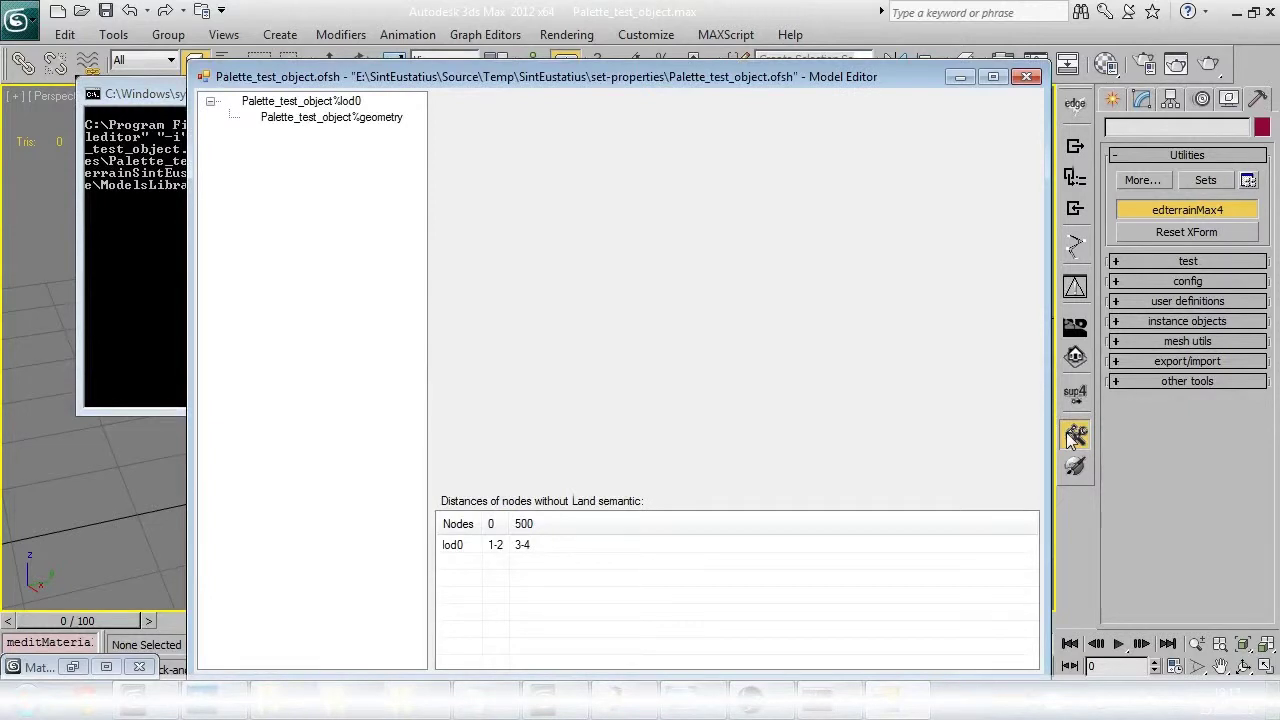
left_click(370, 118)
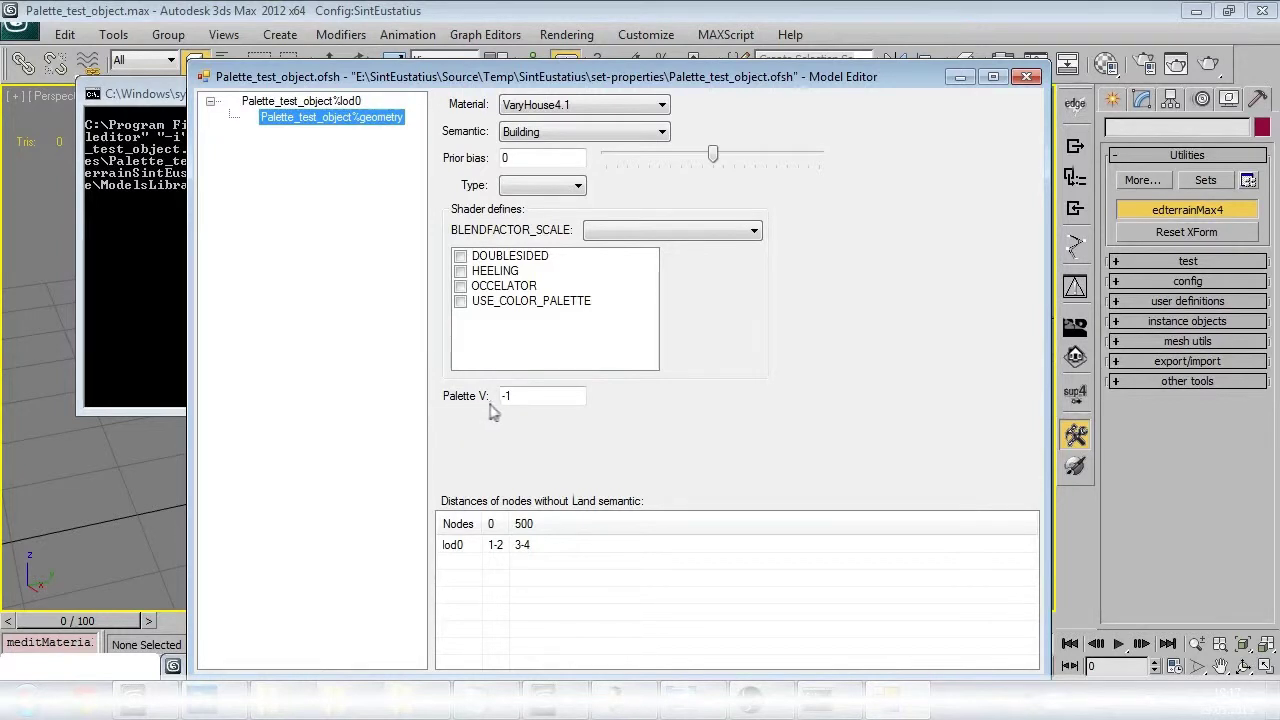
left_click(535, 397)
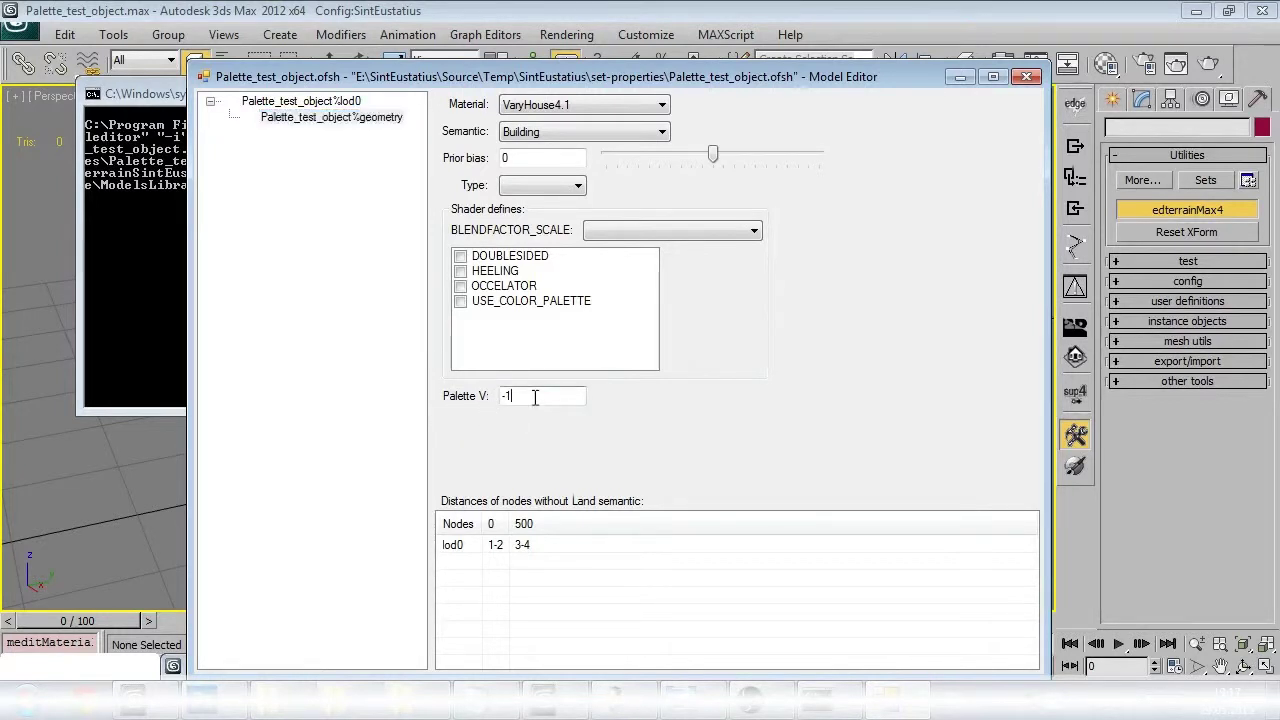
double_click(507, 396)
key("BackSpace")
key("BackSpace")
type("6")
left_click(1026, 77)
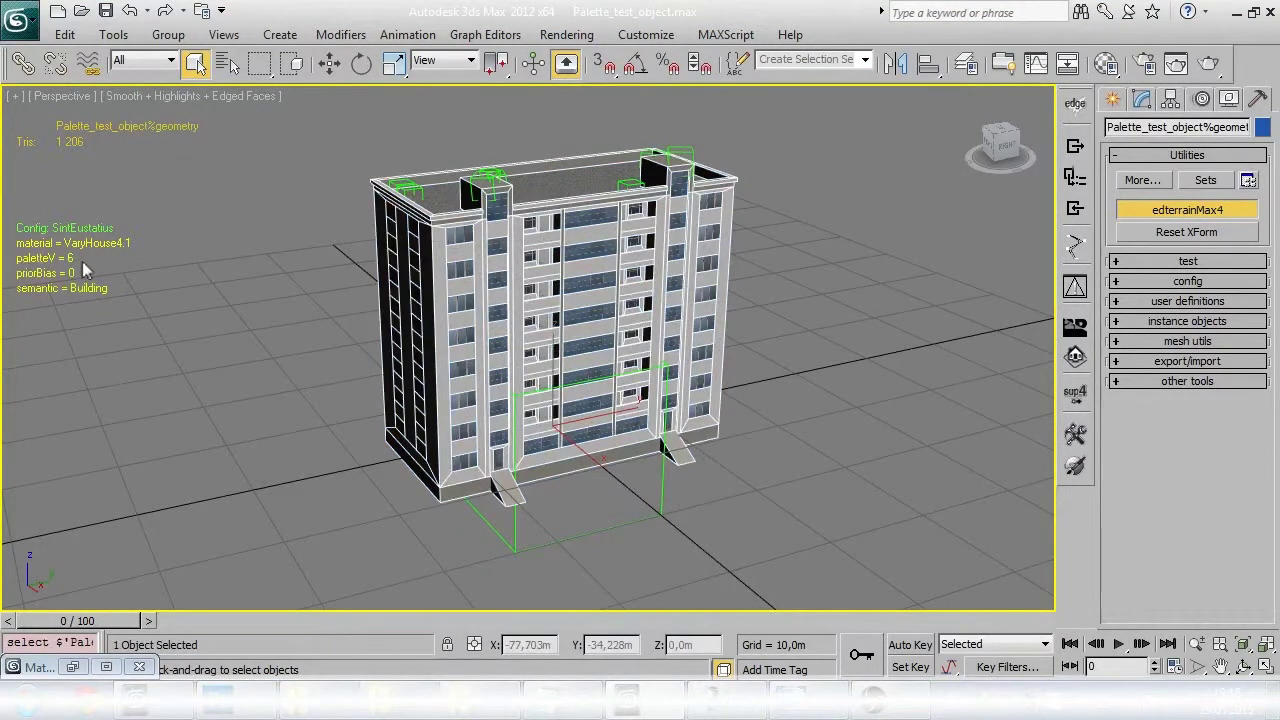
Step: Reopen the Model Editor to check the Palette V setting of the Palette_test_object%geometry node, and close it again
left_click(1075, 433)
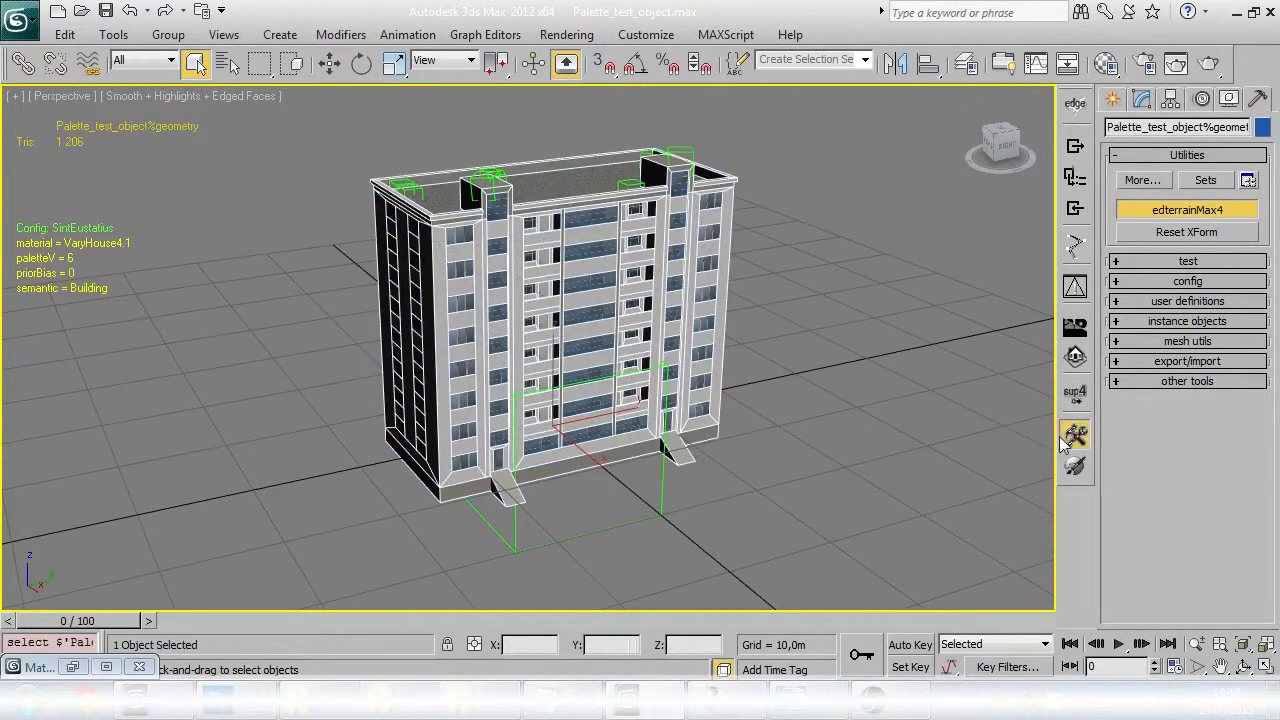
left_click(305, 118)
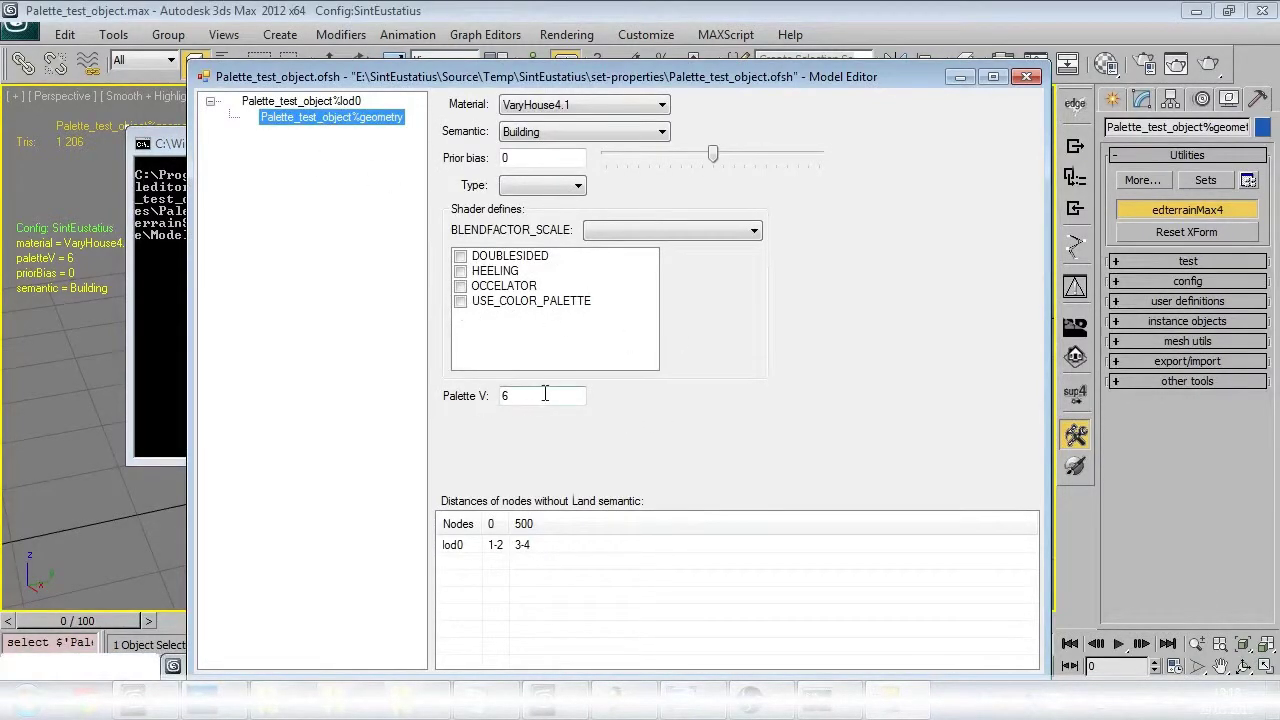
left_click(1026, 77)
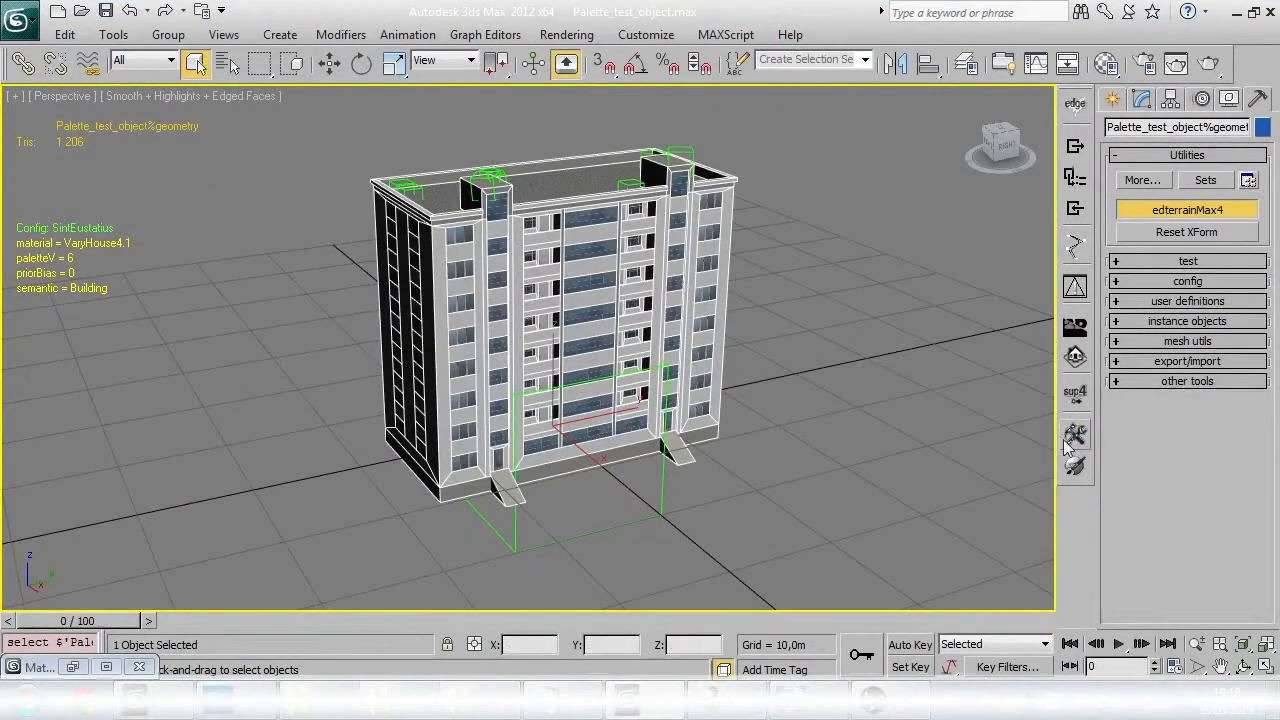
Step: Preview the exported building in the model viewer and examine the palette colouring on its facades from several sides and up close
left_click(1074, 398)
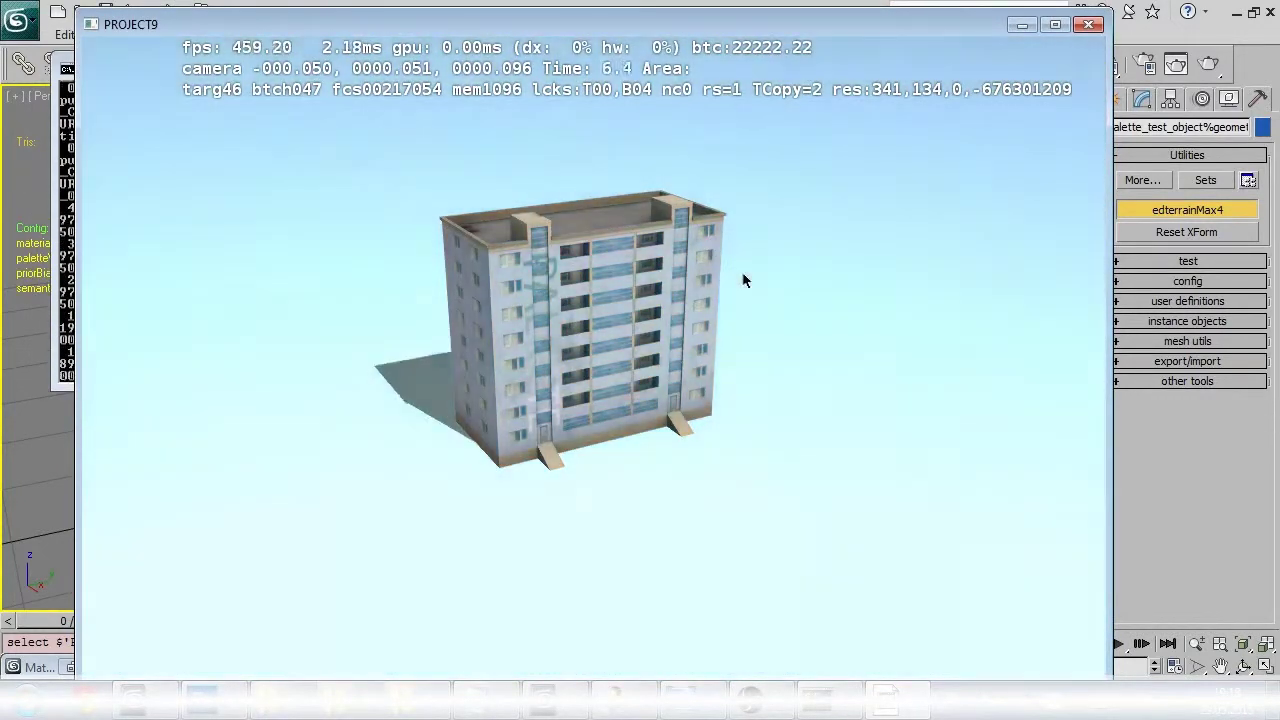
scroll(771, 292, "up", 3)
left_click_drag(767, 292, 741, 318)
scroll(660, 320, "up", 3)
scroll(742, 320, "up", 6)
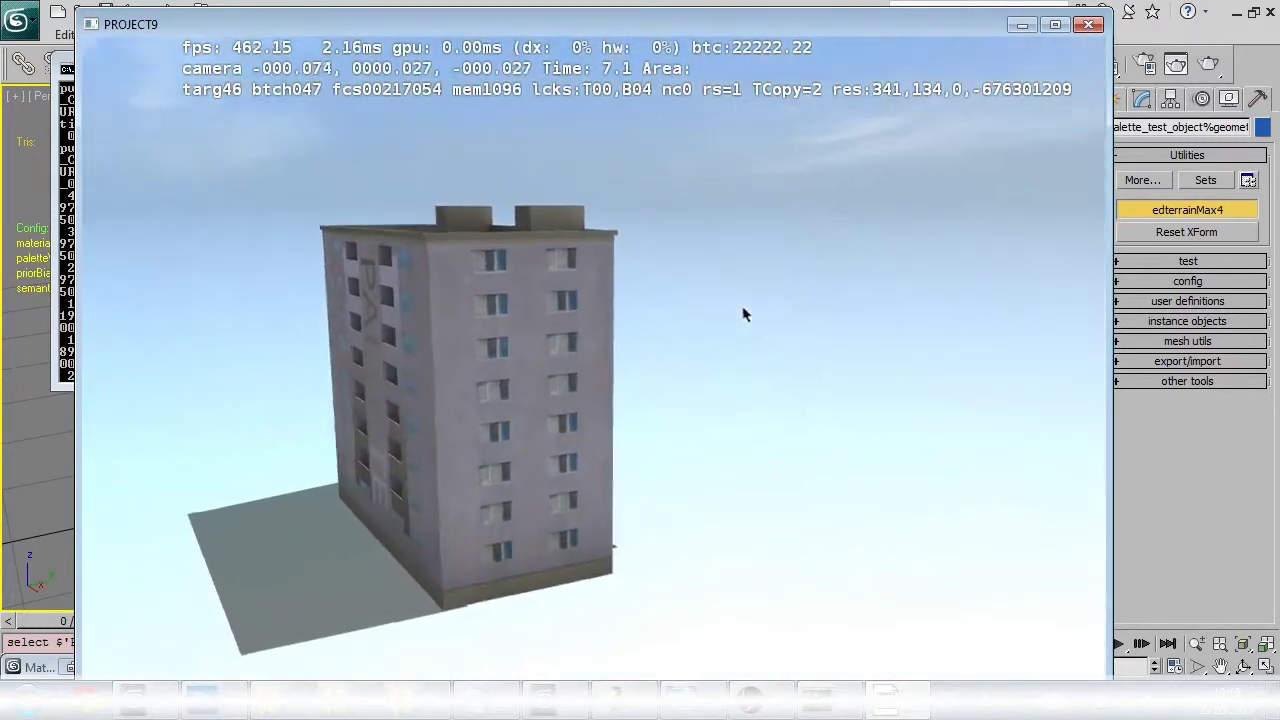
scroll(777, 327, "down", 6)
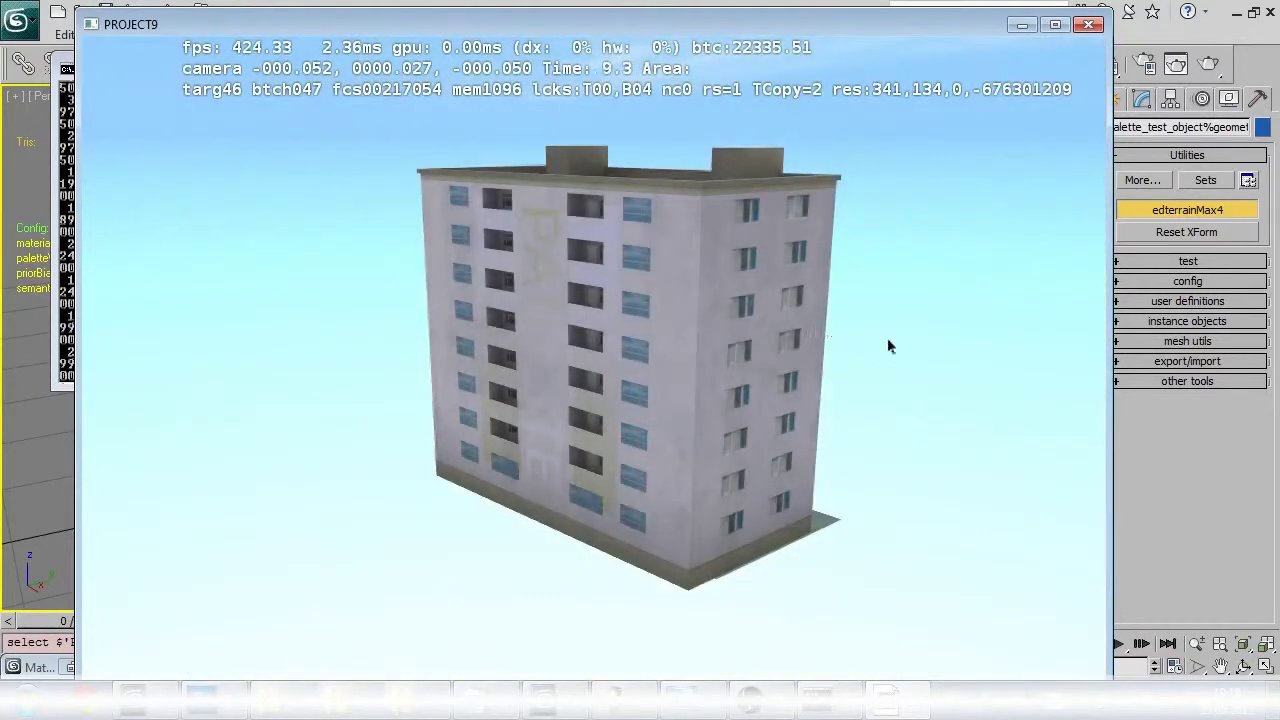
scroll(840, 350, "up", 2)
left_click_drag(836, 350, 877, 351)
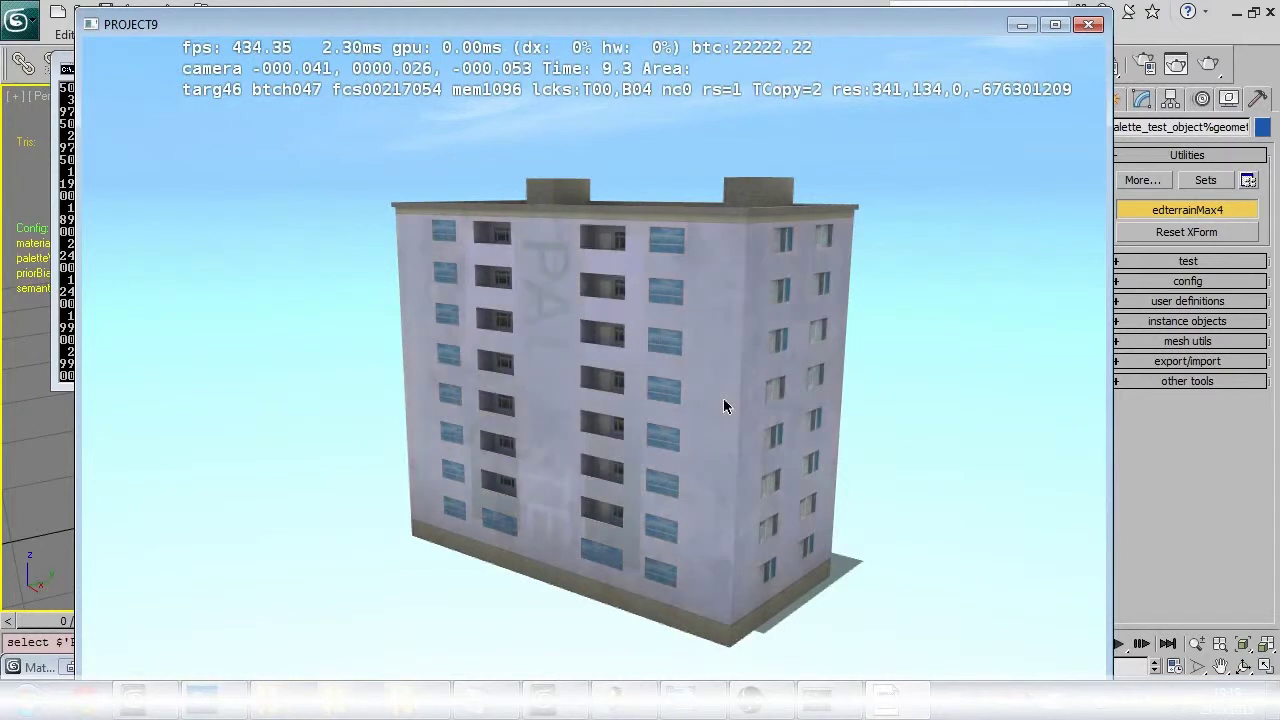
scroll(732, 561, "up", 5)
scroll(752, 576, "down", 3)
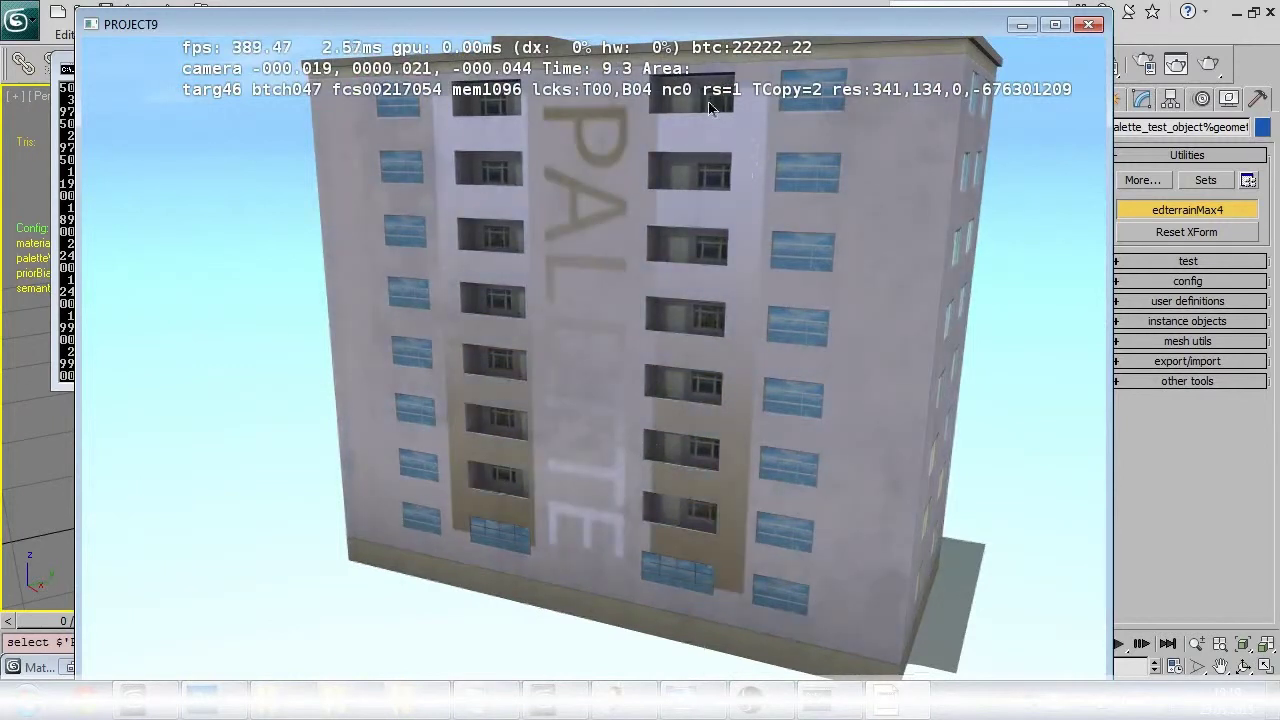